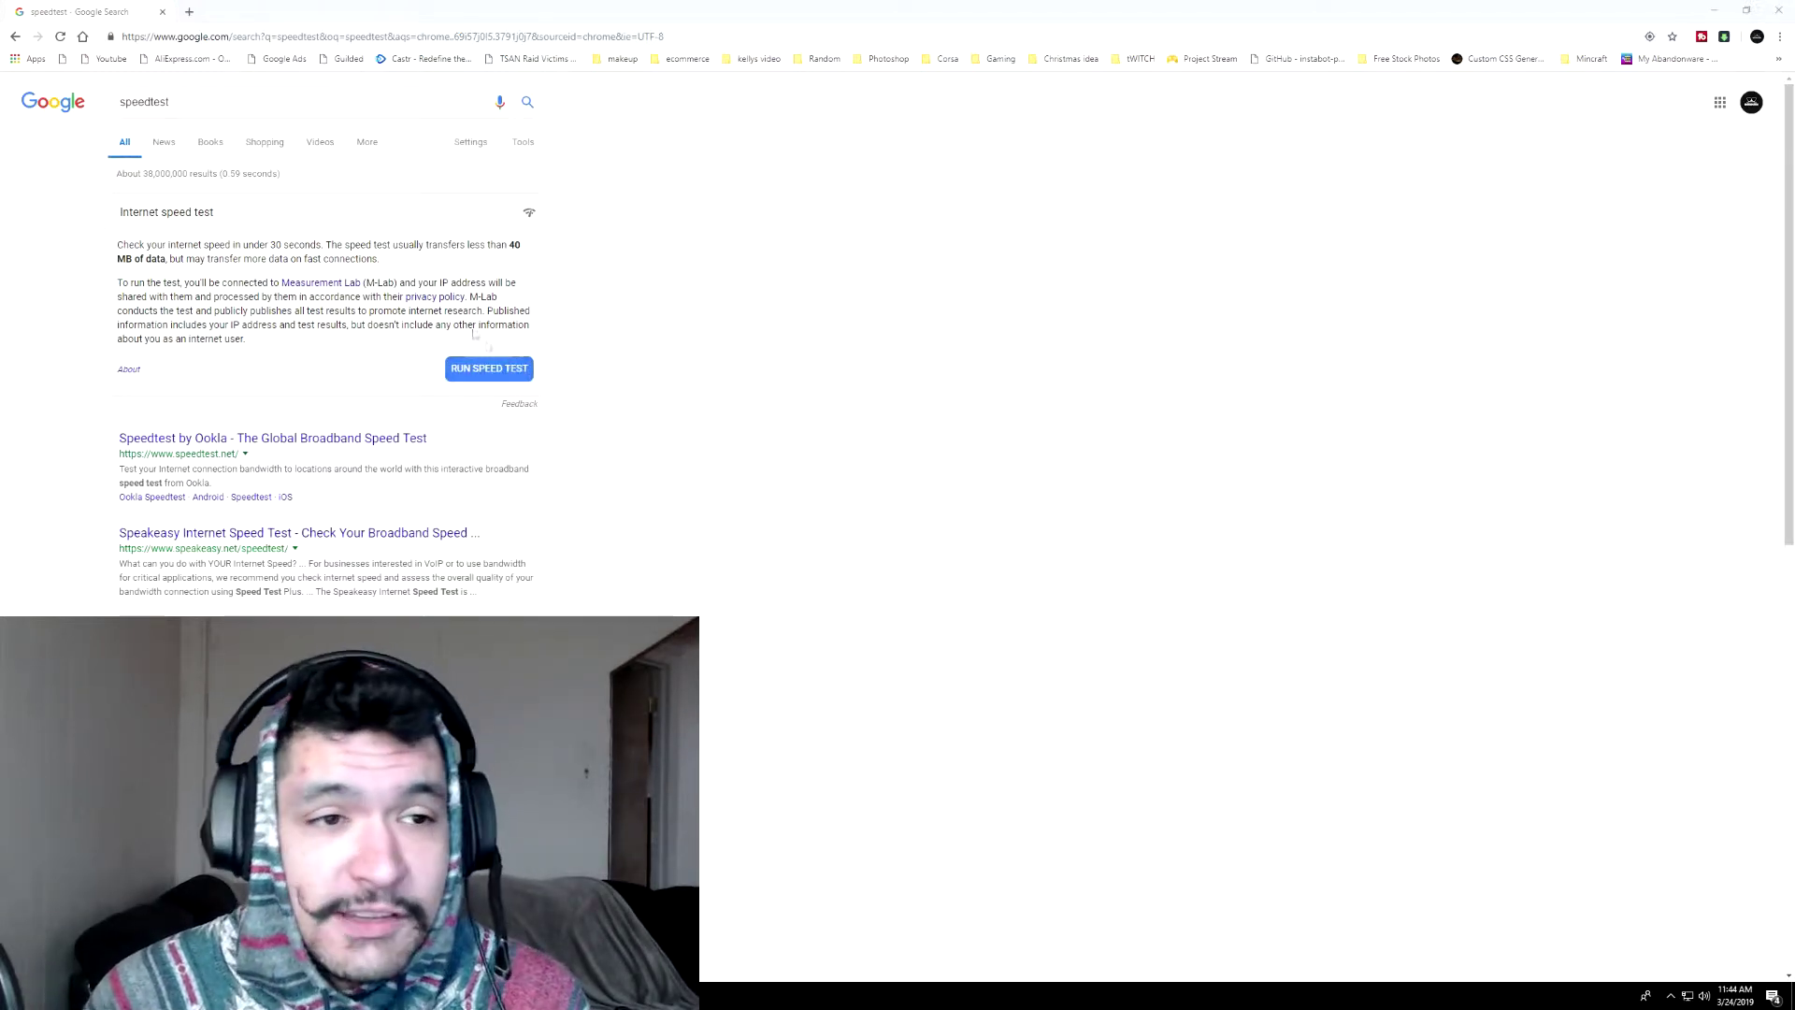
# Step: Run the internet speed test from the speedtest search results and check the upload speed
pyautogui.click(223, 107)
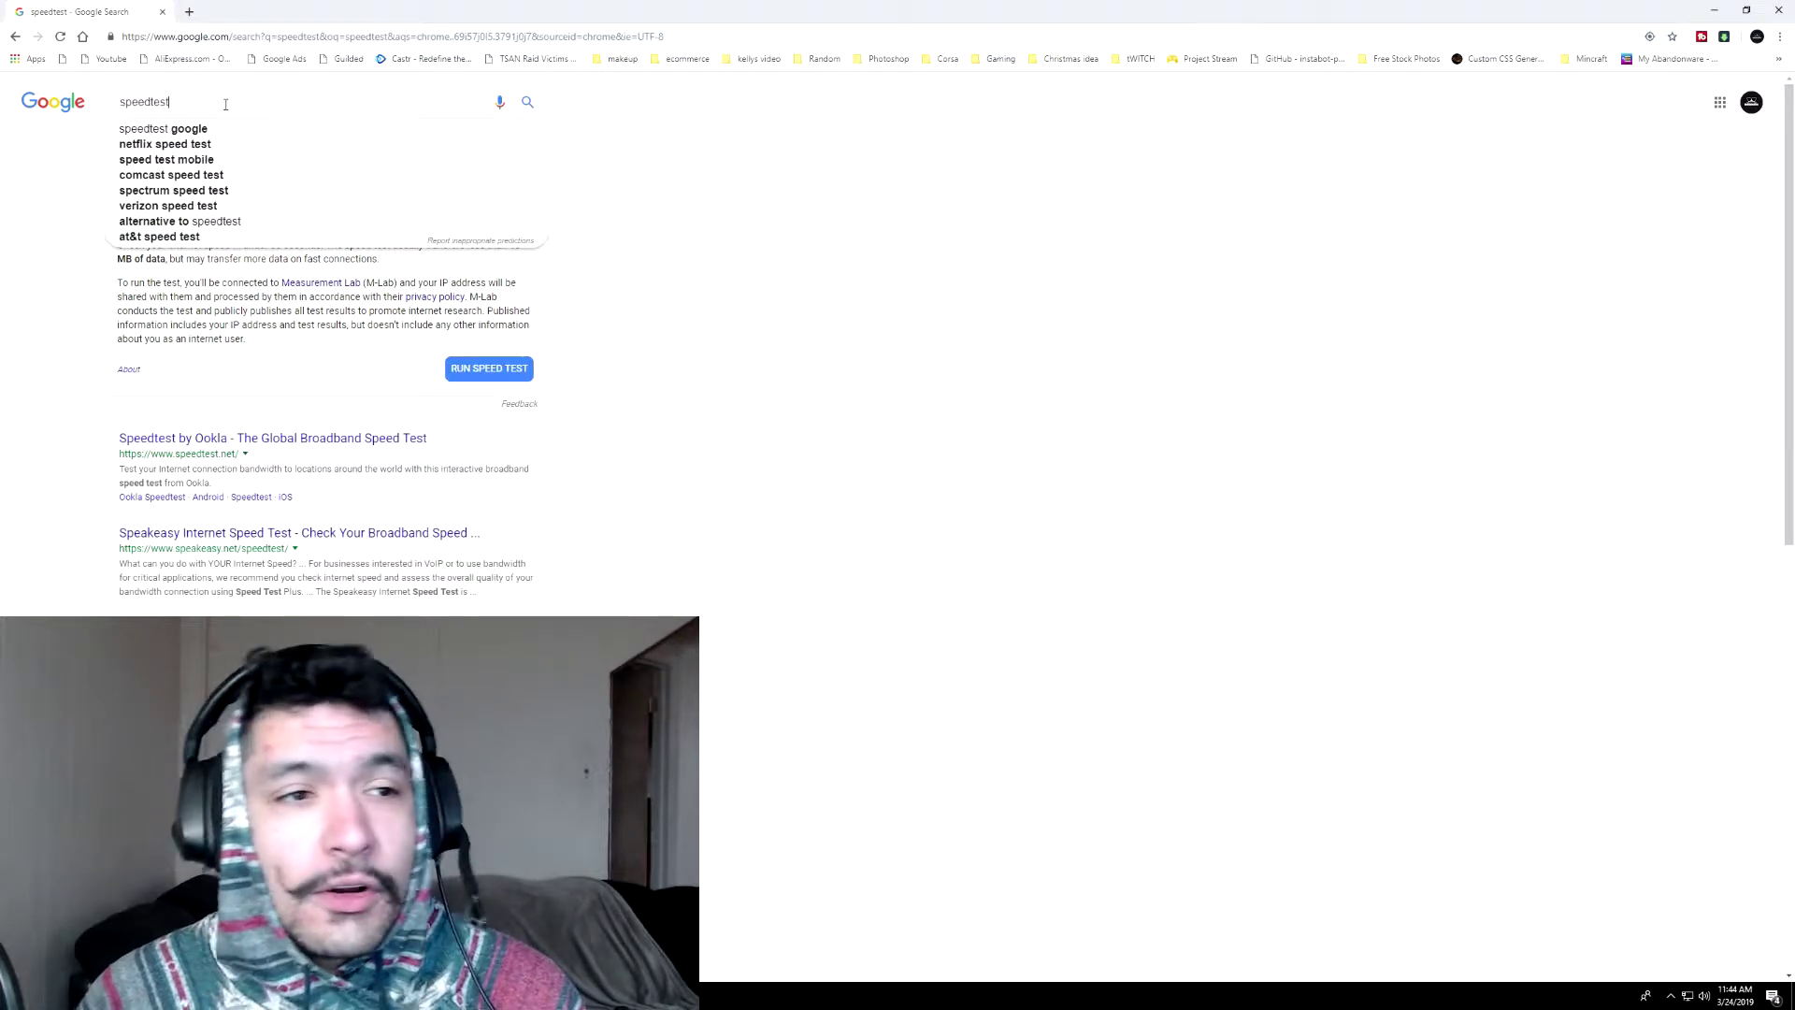
pyautogui.click(761, 296)
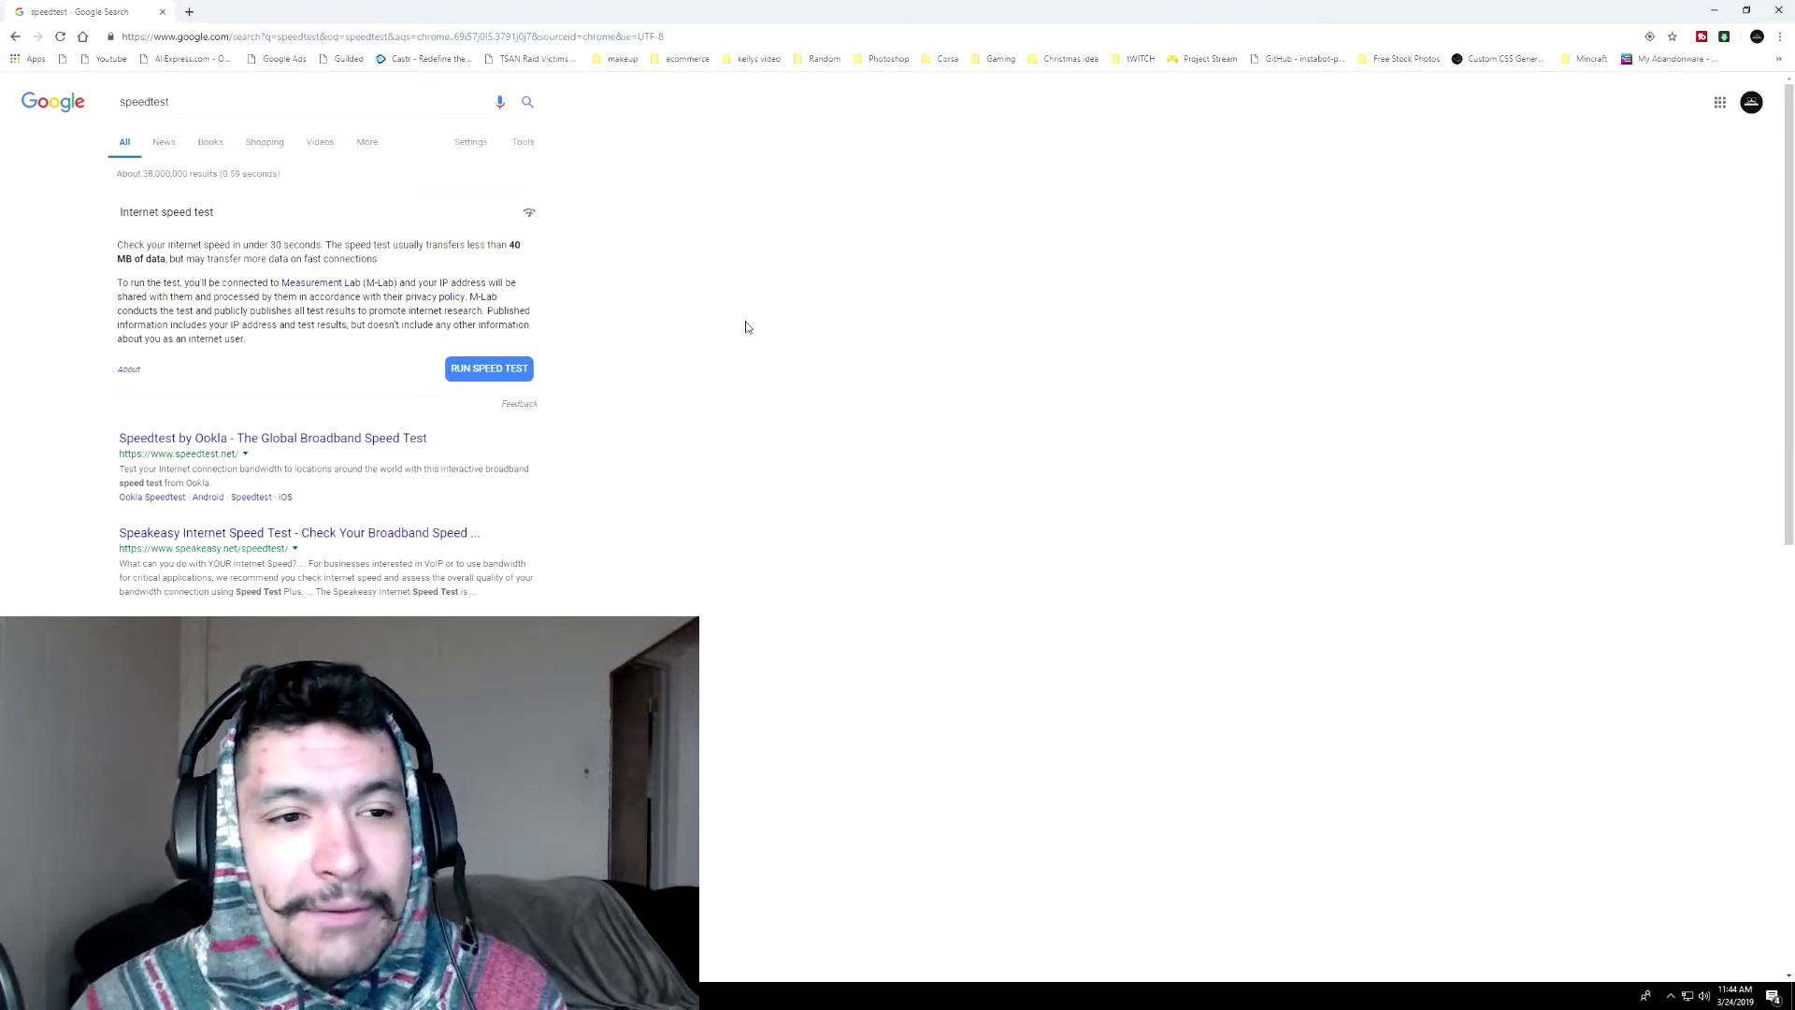
pyautogui.click(497, 371)
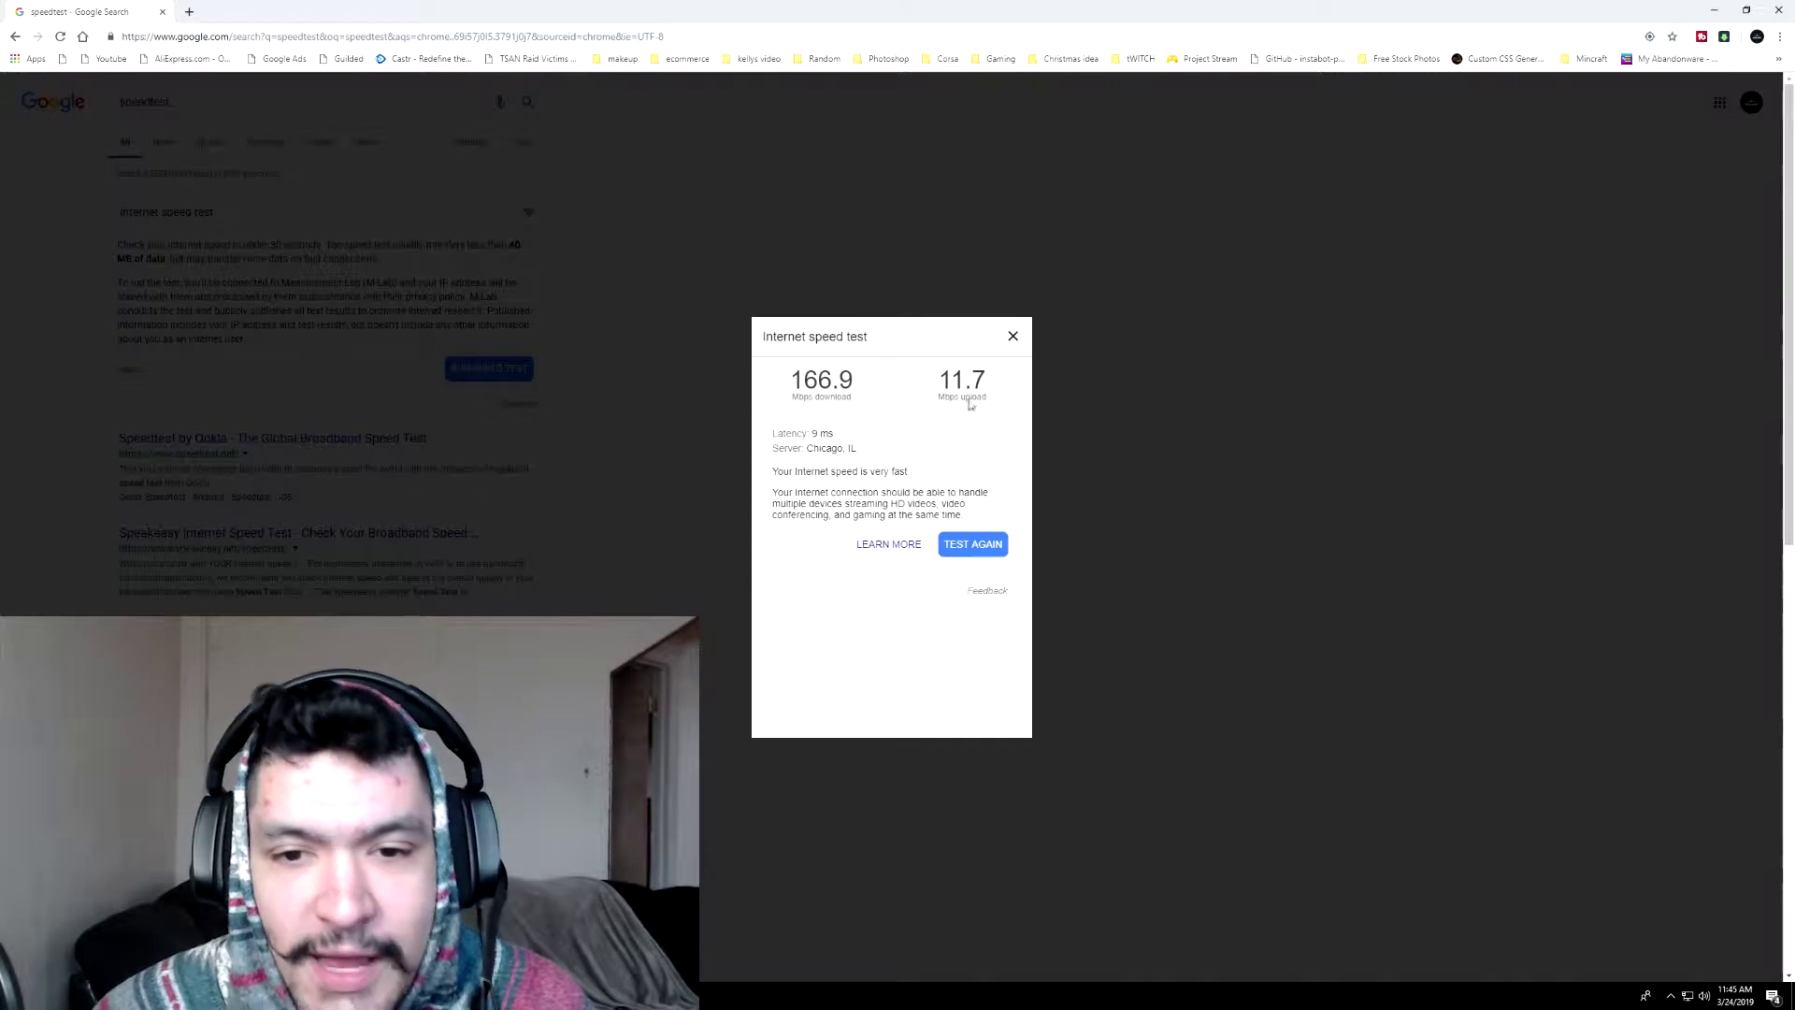
pyautogui.tripleClick(947, 413)
pyautogui.click(946, 412)
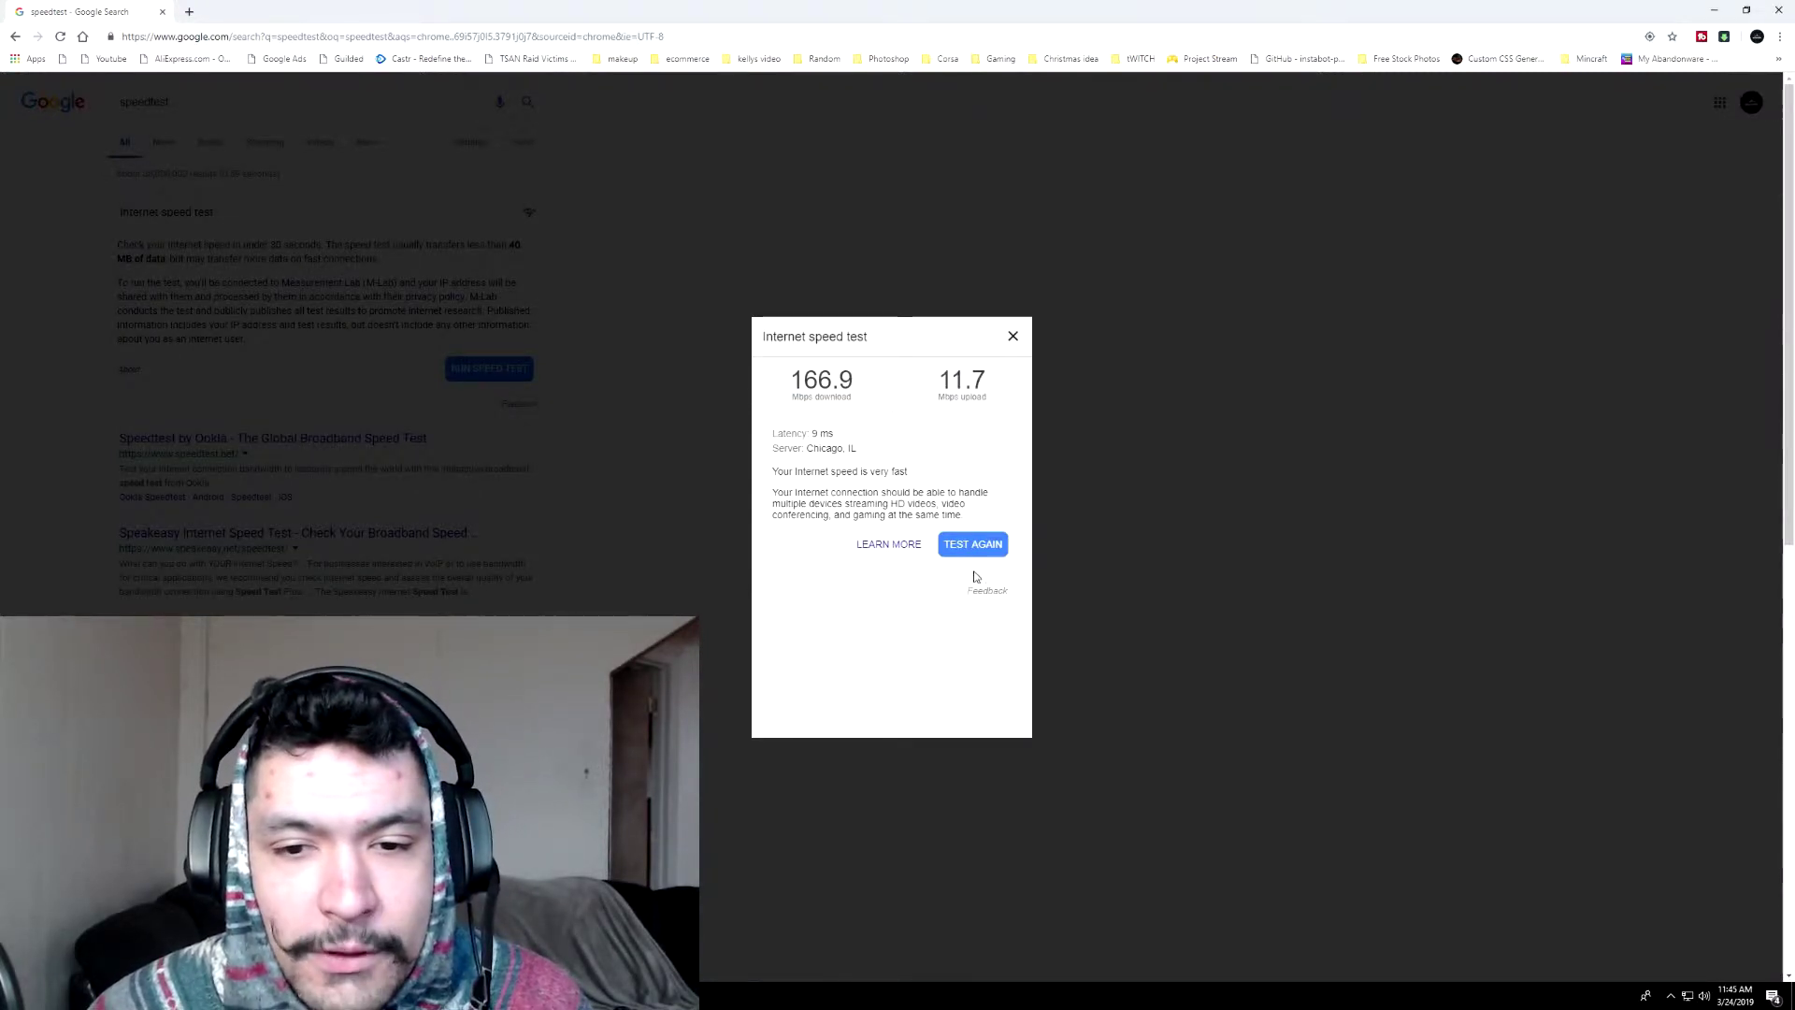
# Step: Repeat the internet speed test and check the latency in the new result
pyautogui.click(977, 546)
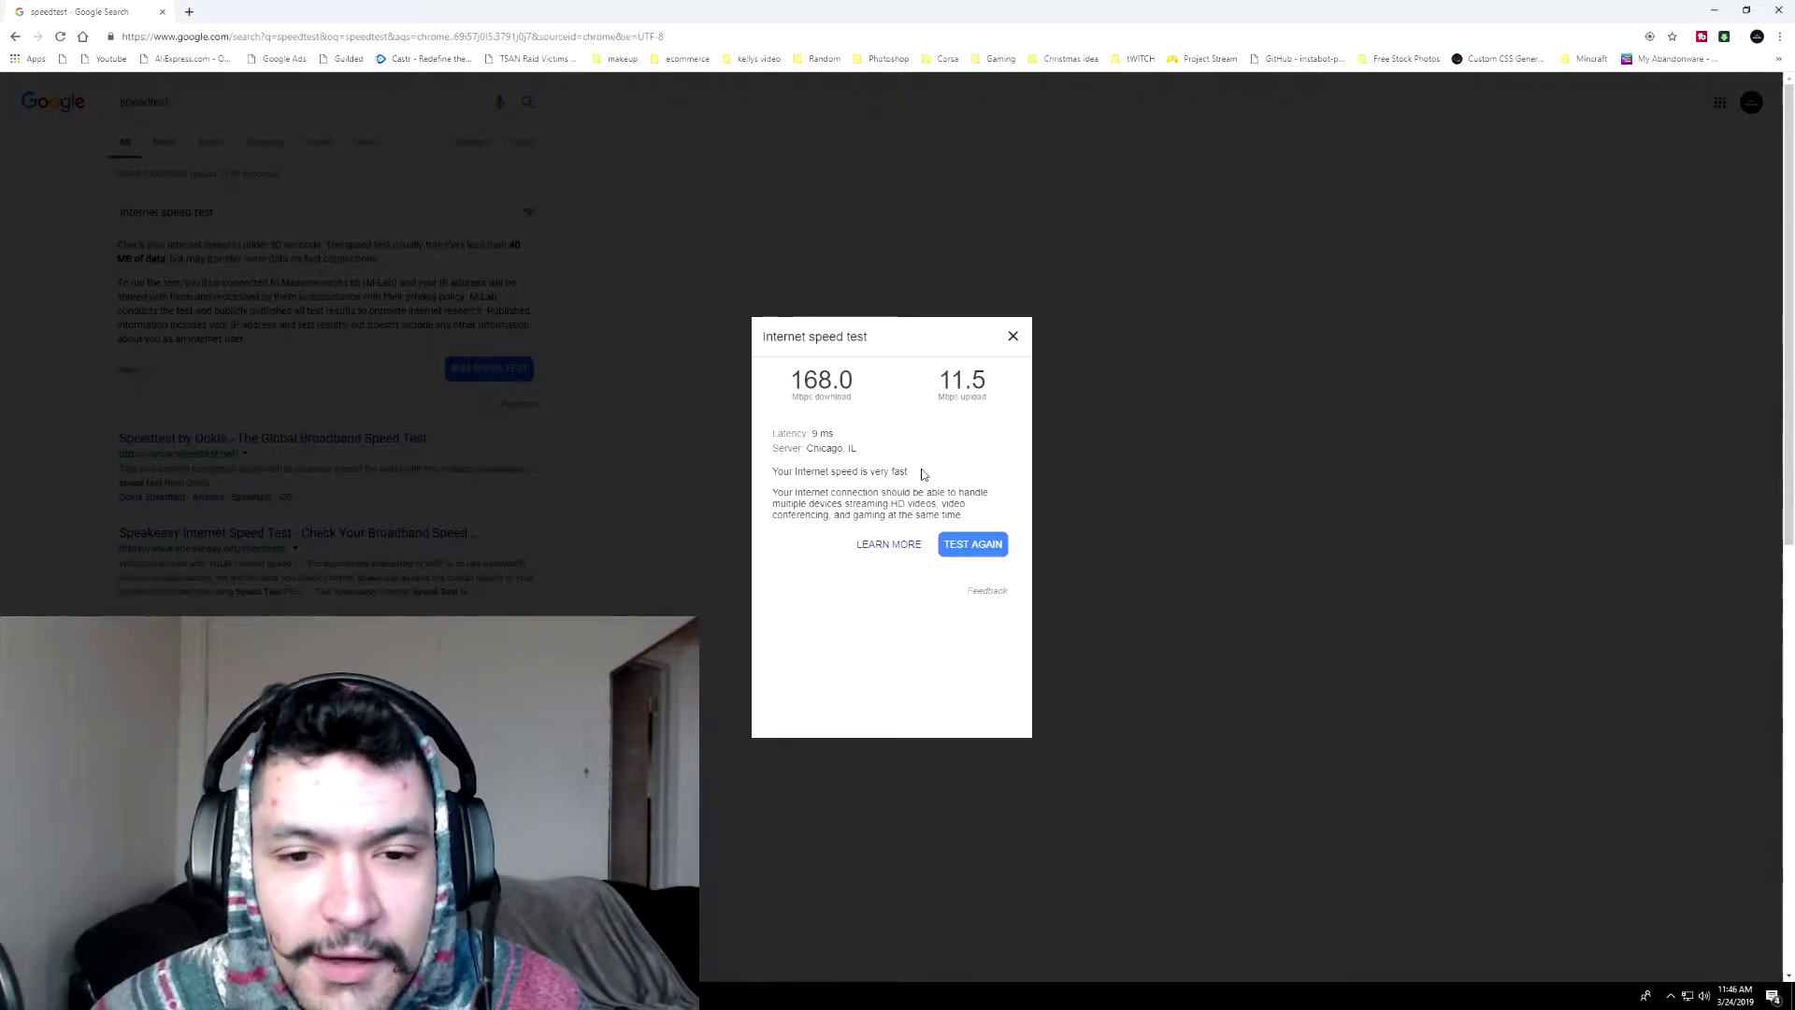
pyautogui.moveTo(835, 435); pyautogui.dragTo(775, 435)
pyautogui.click(928, 455)
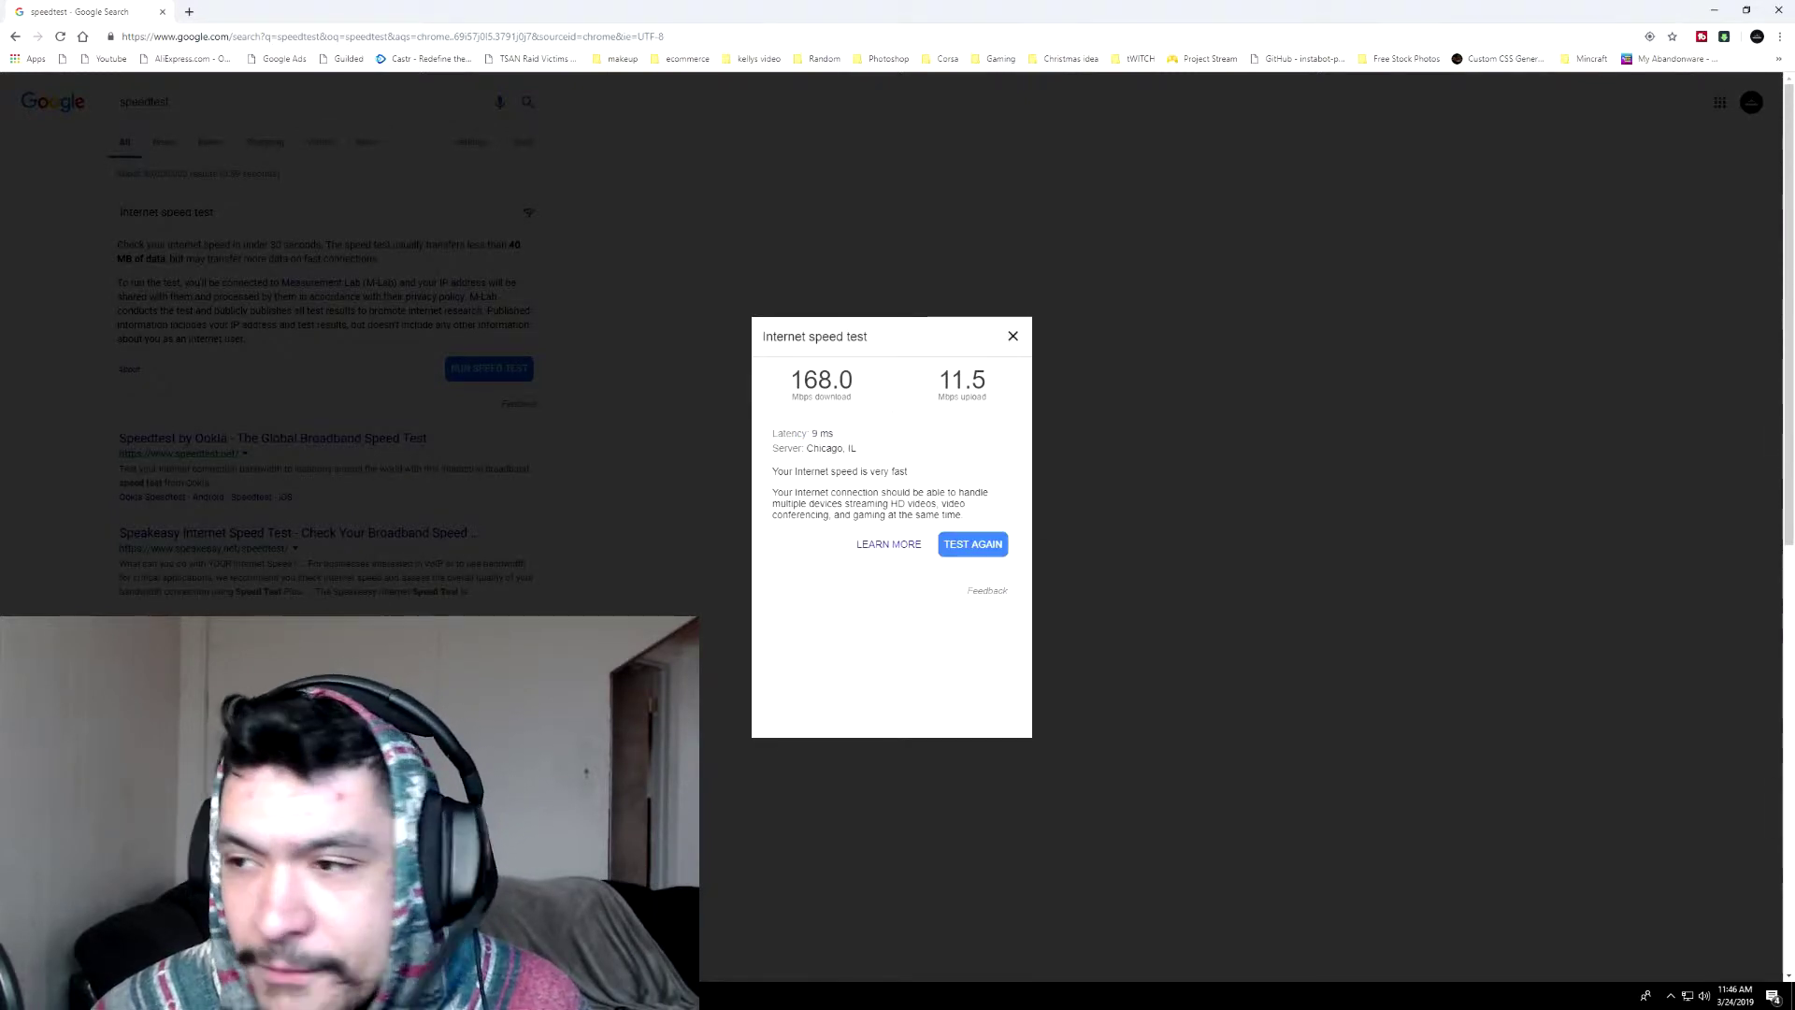
# Step: Switch to OBS and examine the streaming bitrate in the Output settings
pyautogui.moveTo(1794, 19); pyautogui.dragTo(843, 70)
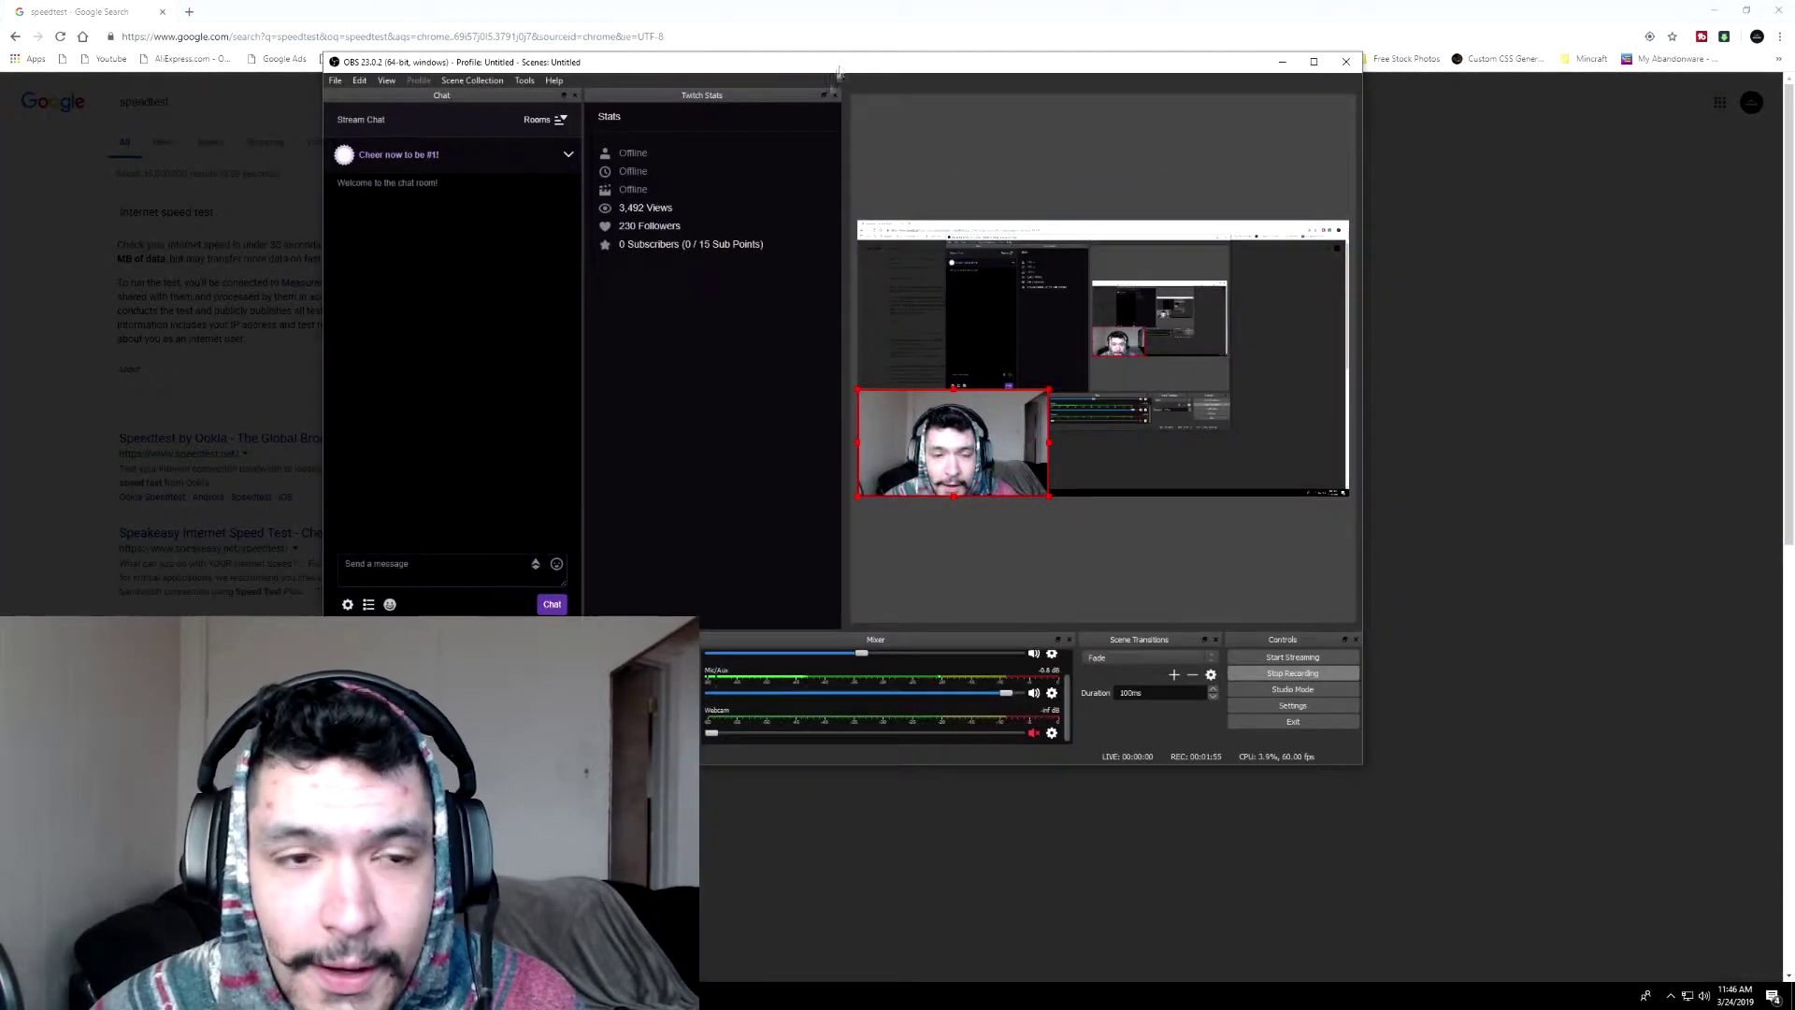
pyautogui.click(335, 80)
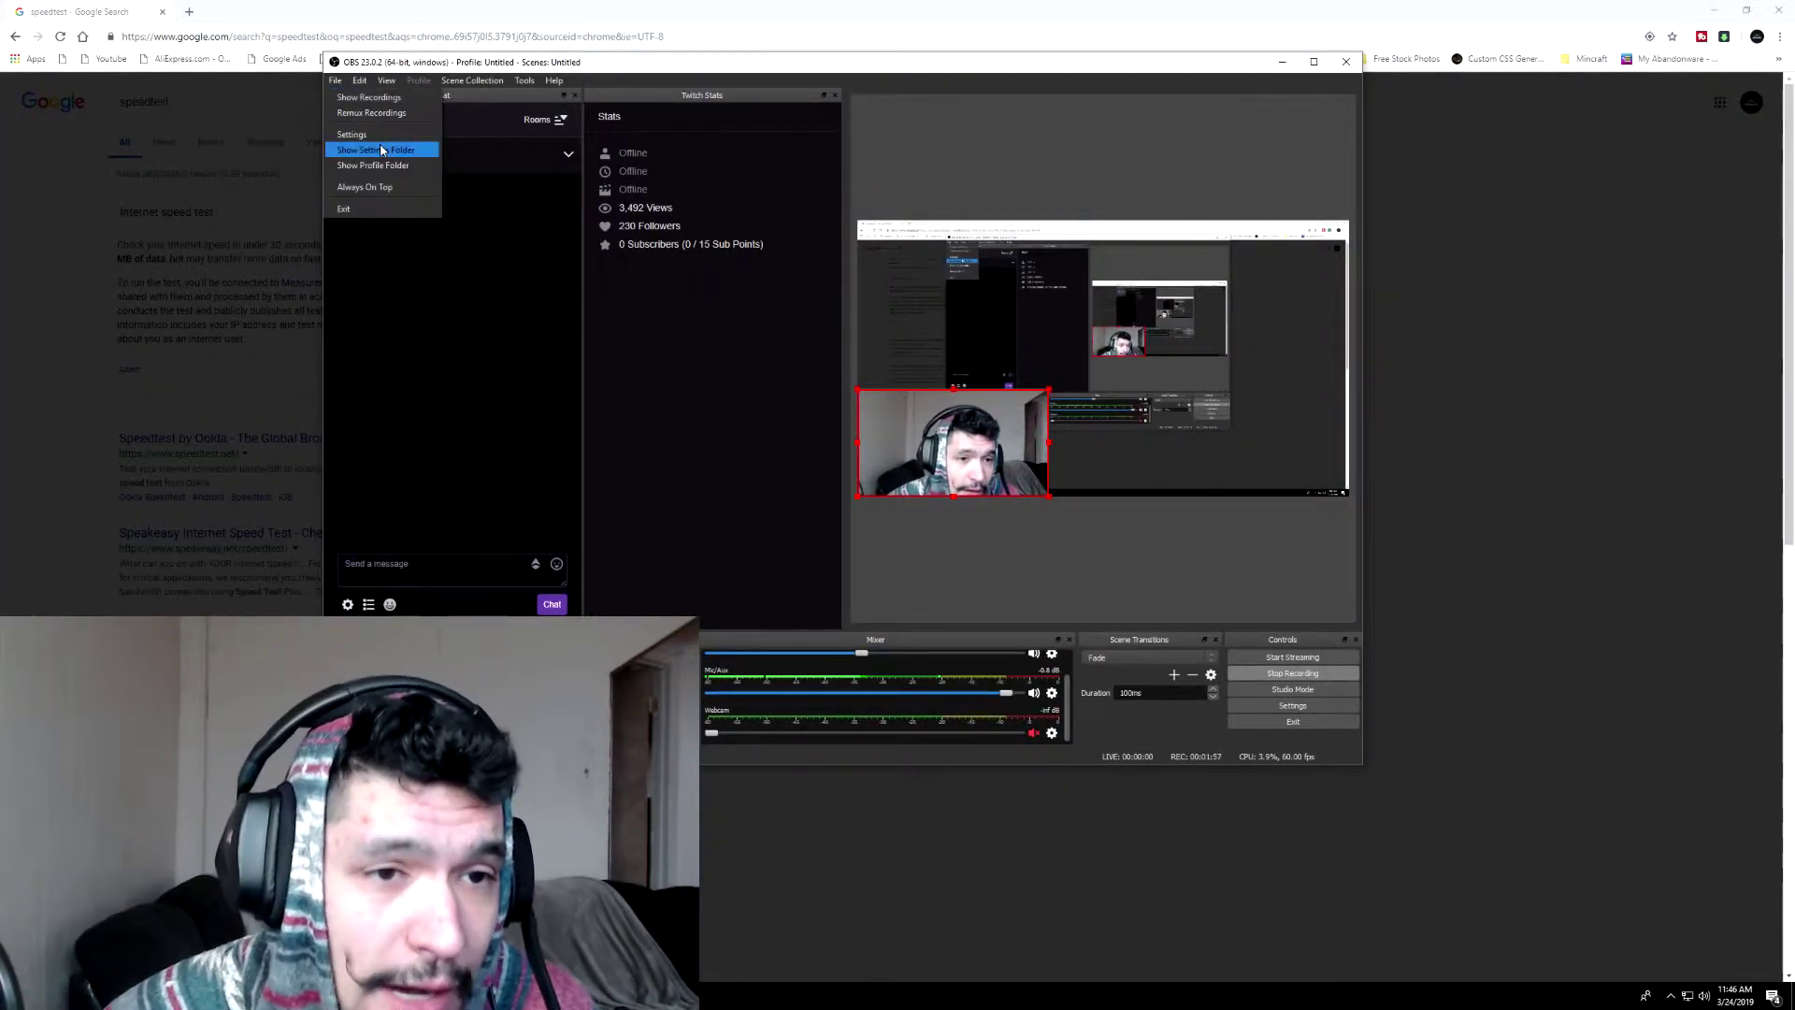
pyautogui.click(353, 134)
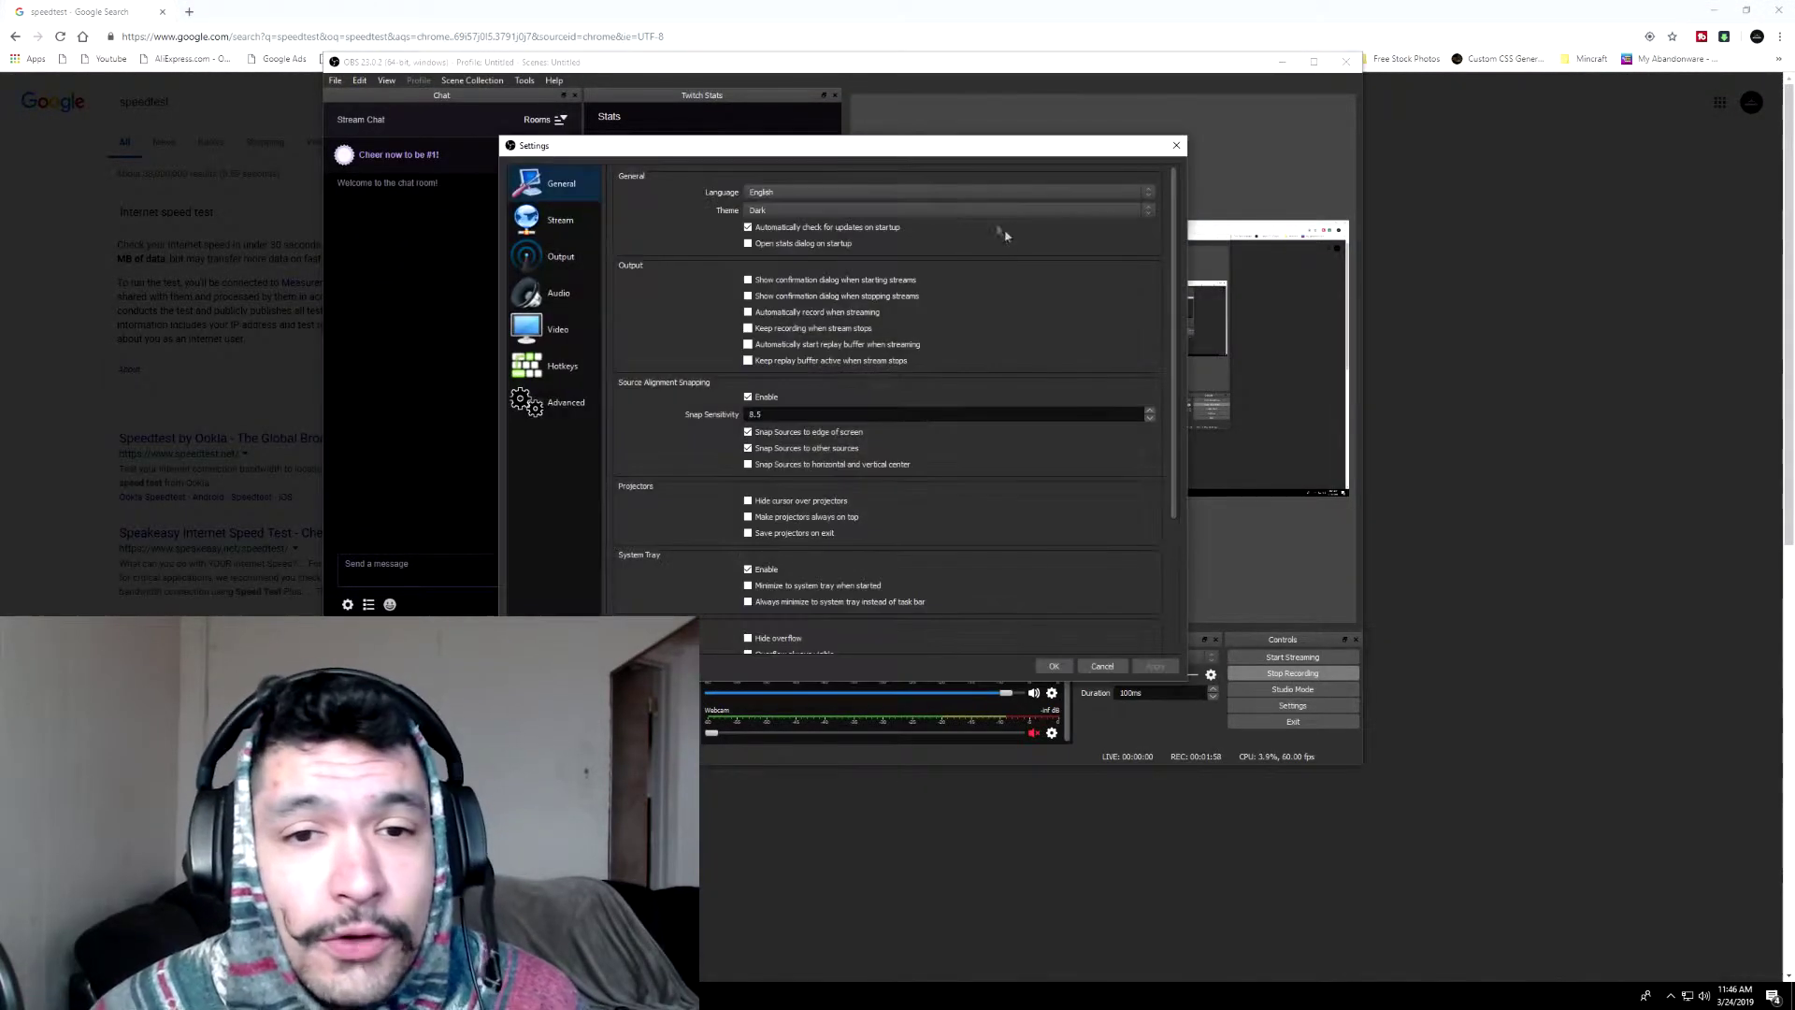
pyautogui.click(551, 225)
pyautogui.click(560, 258)
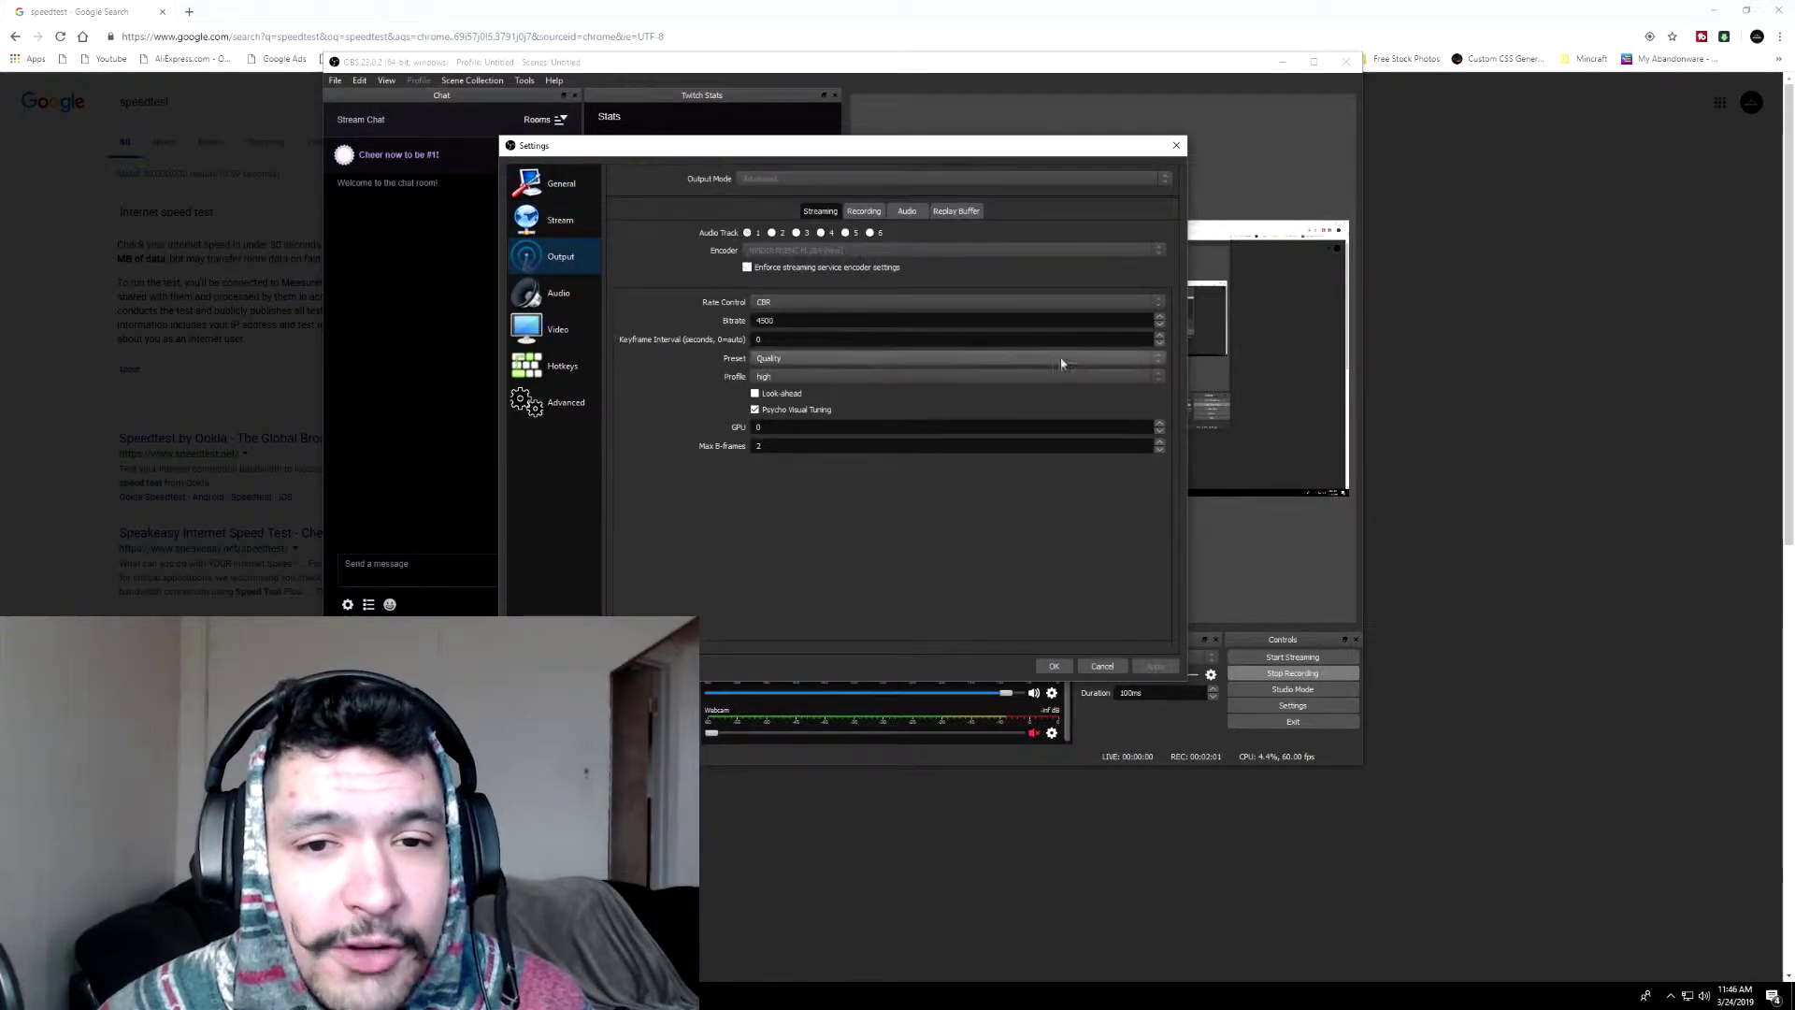
pyautogui.click(878, 337)
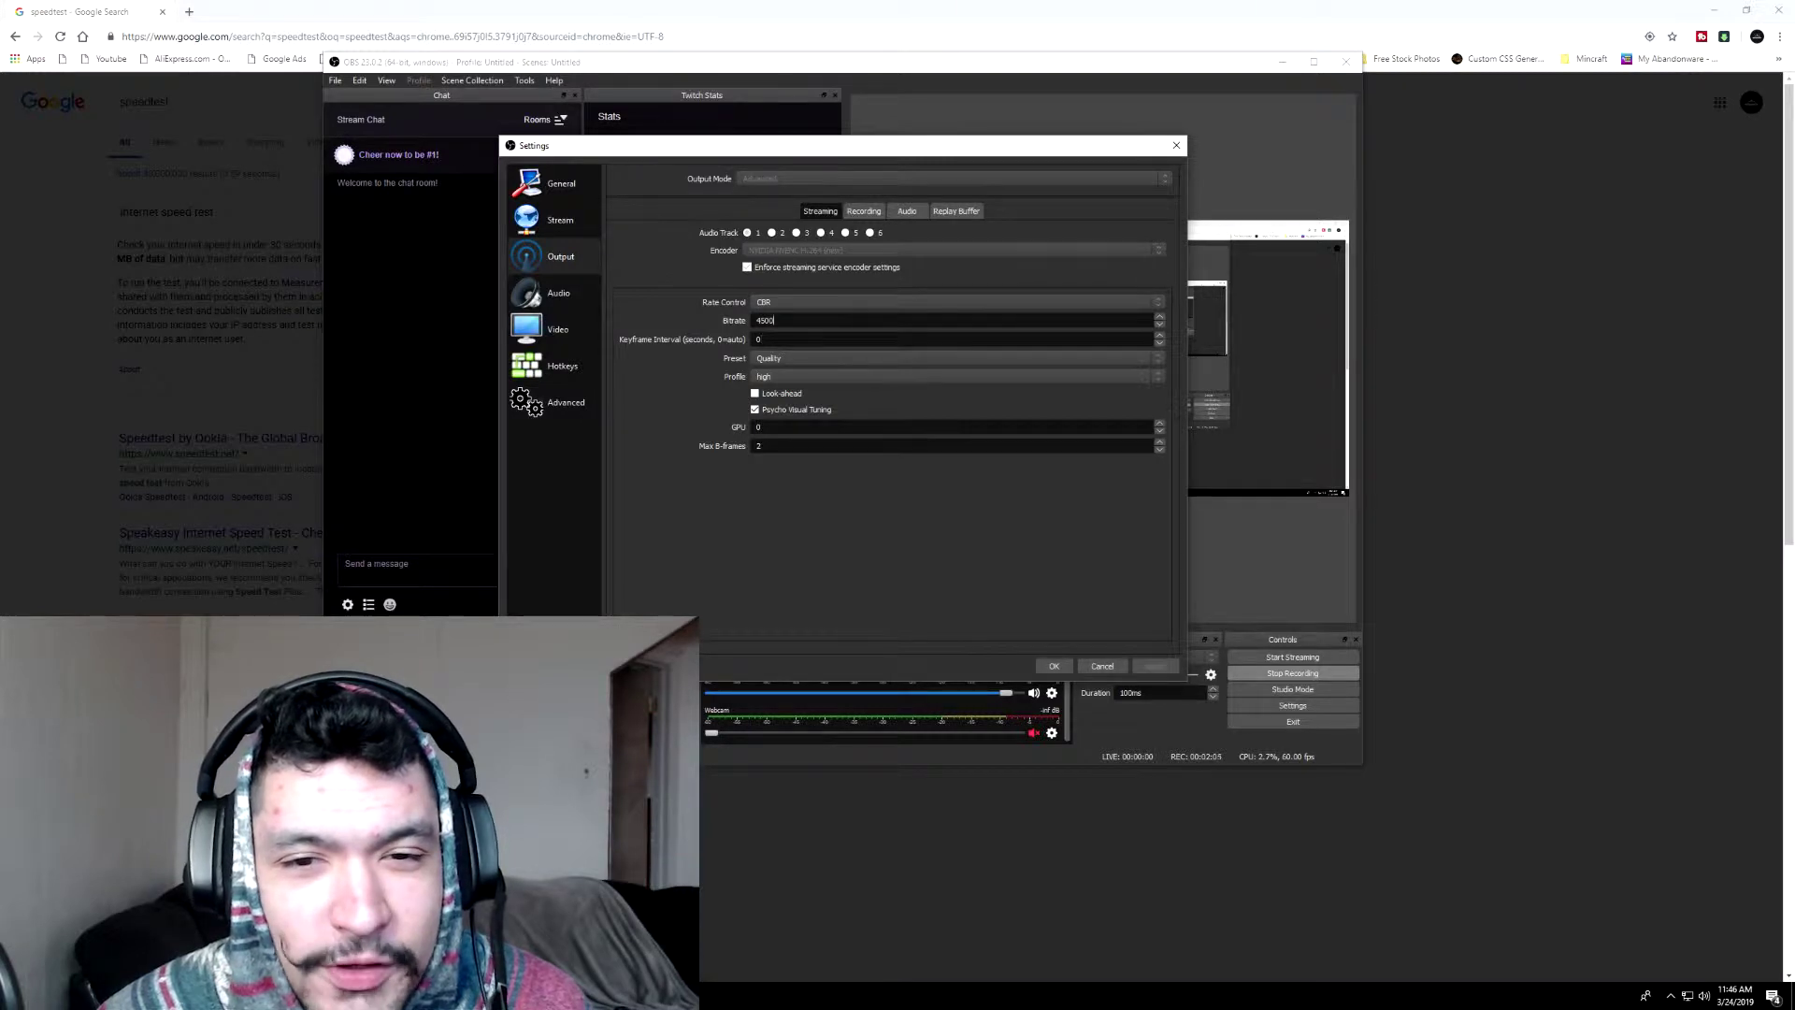
pyautogui.doubleClick(862, 320)
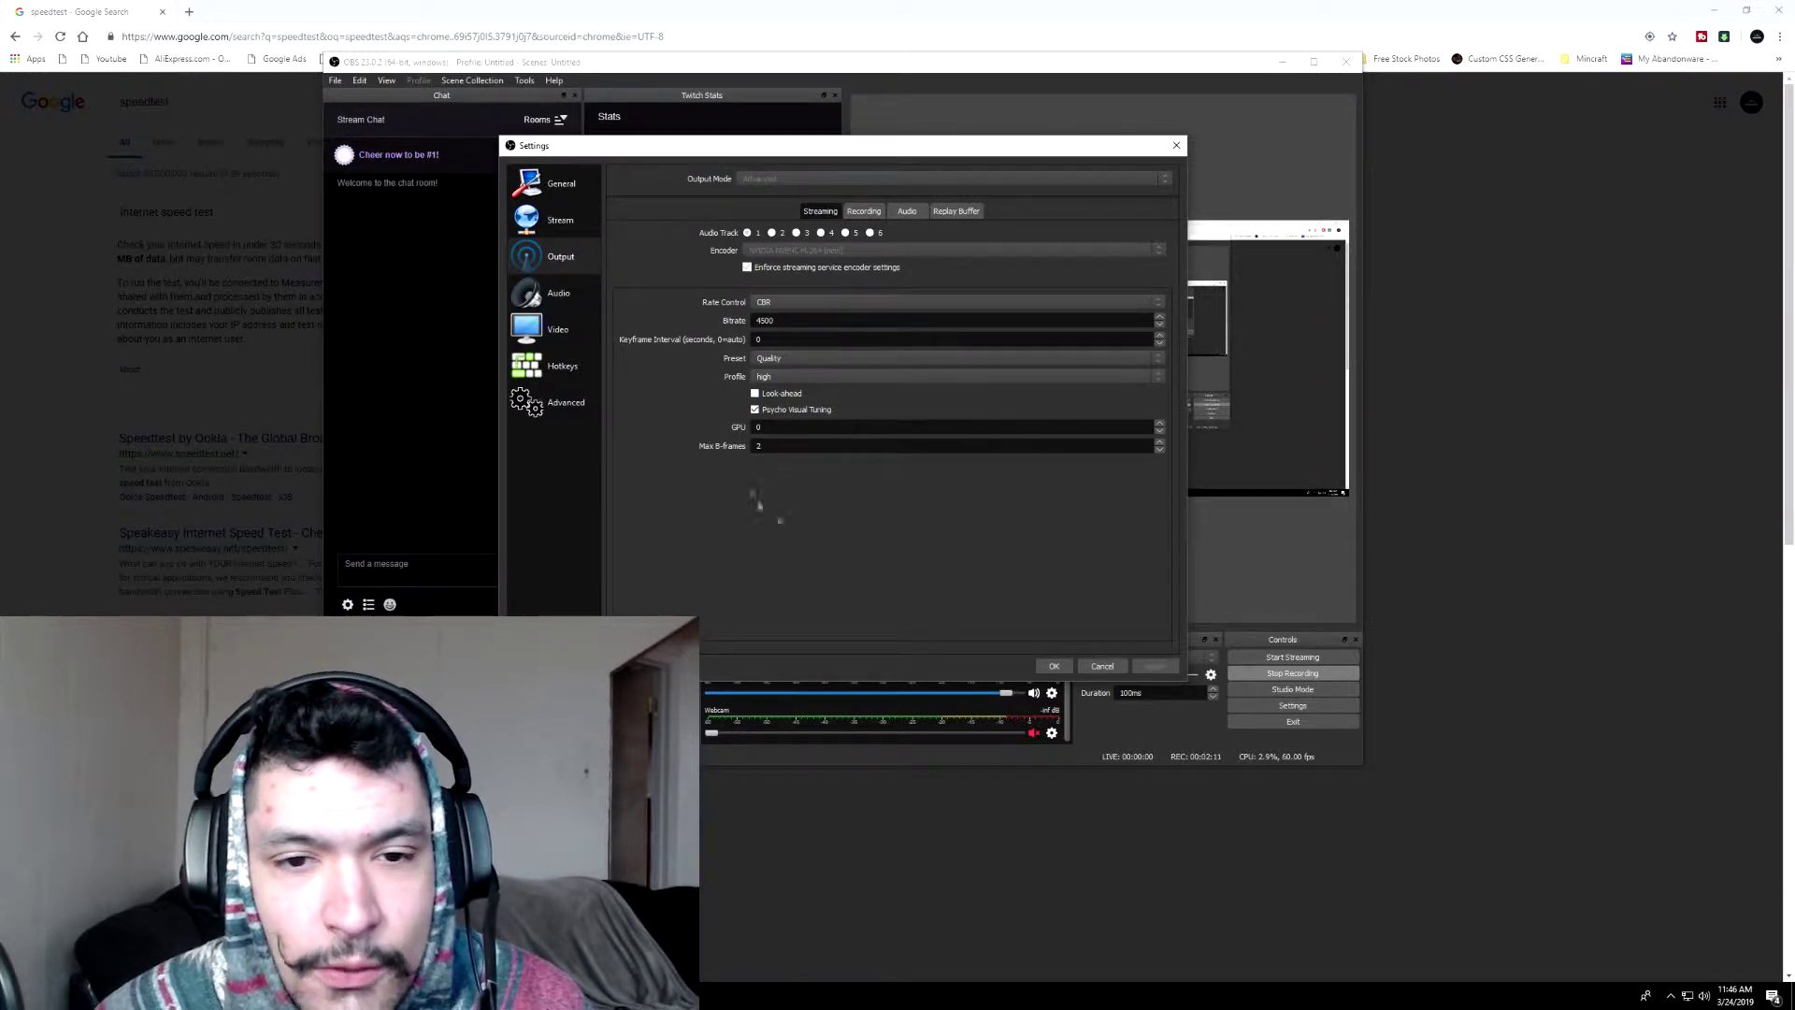
pyautogui.doubleClick(765, 321)
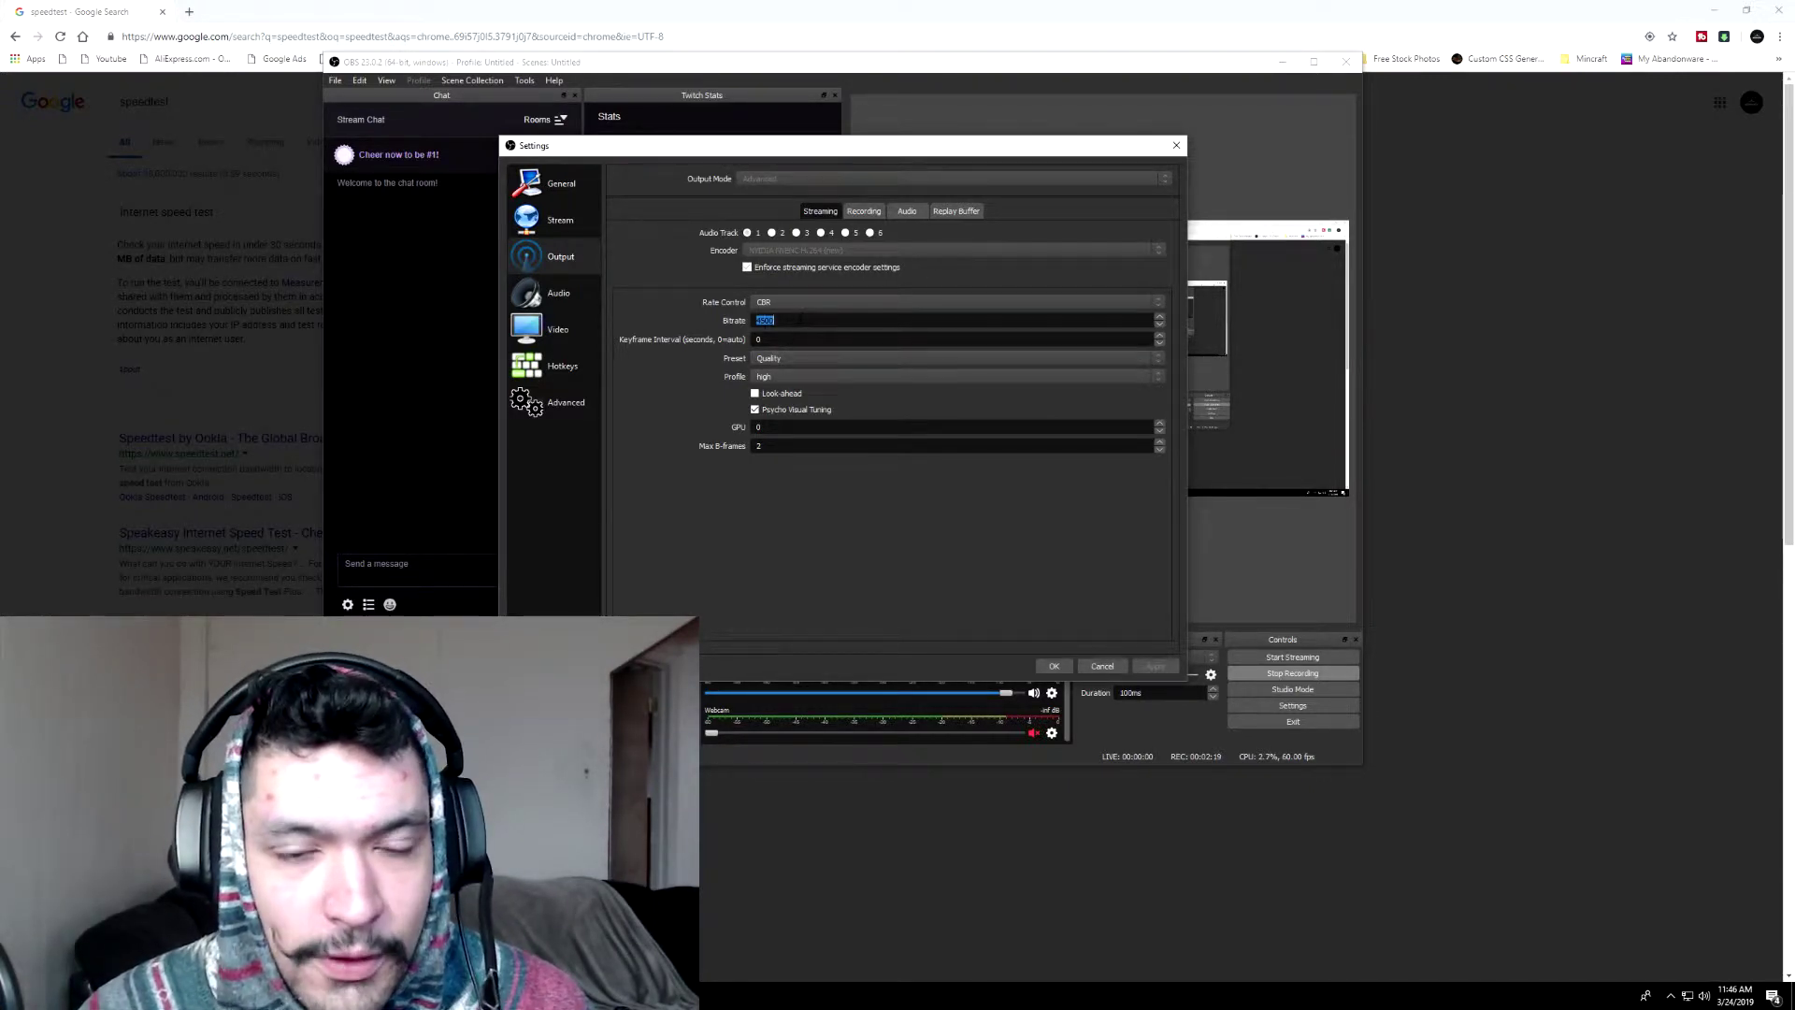
pyautogui.click(901, 325)
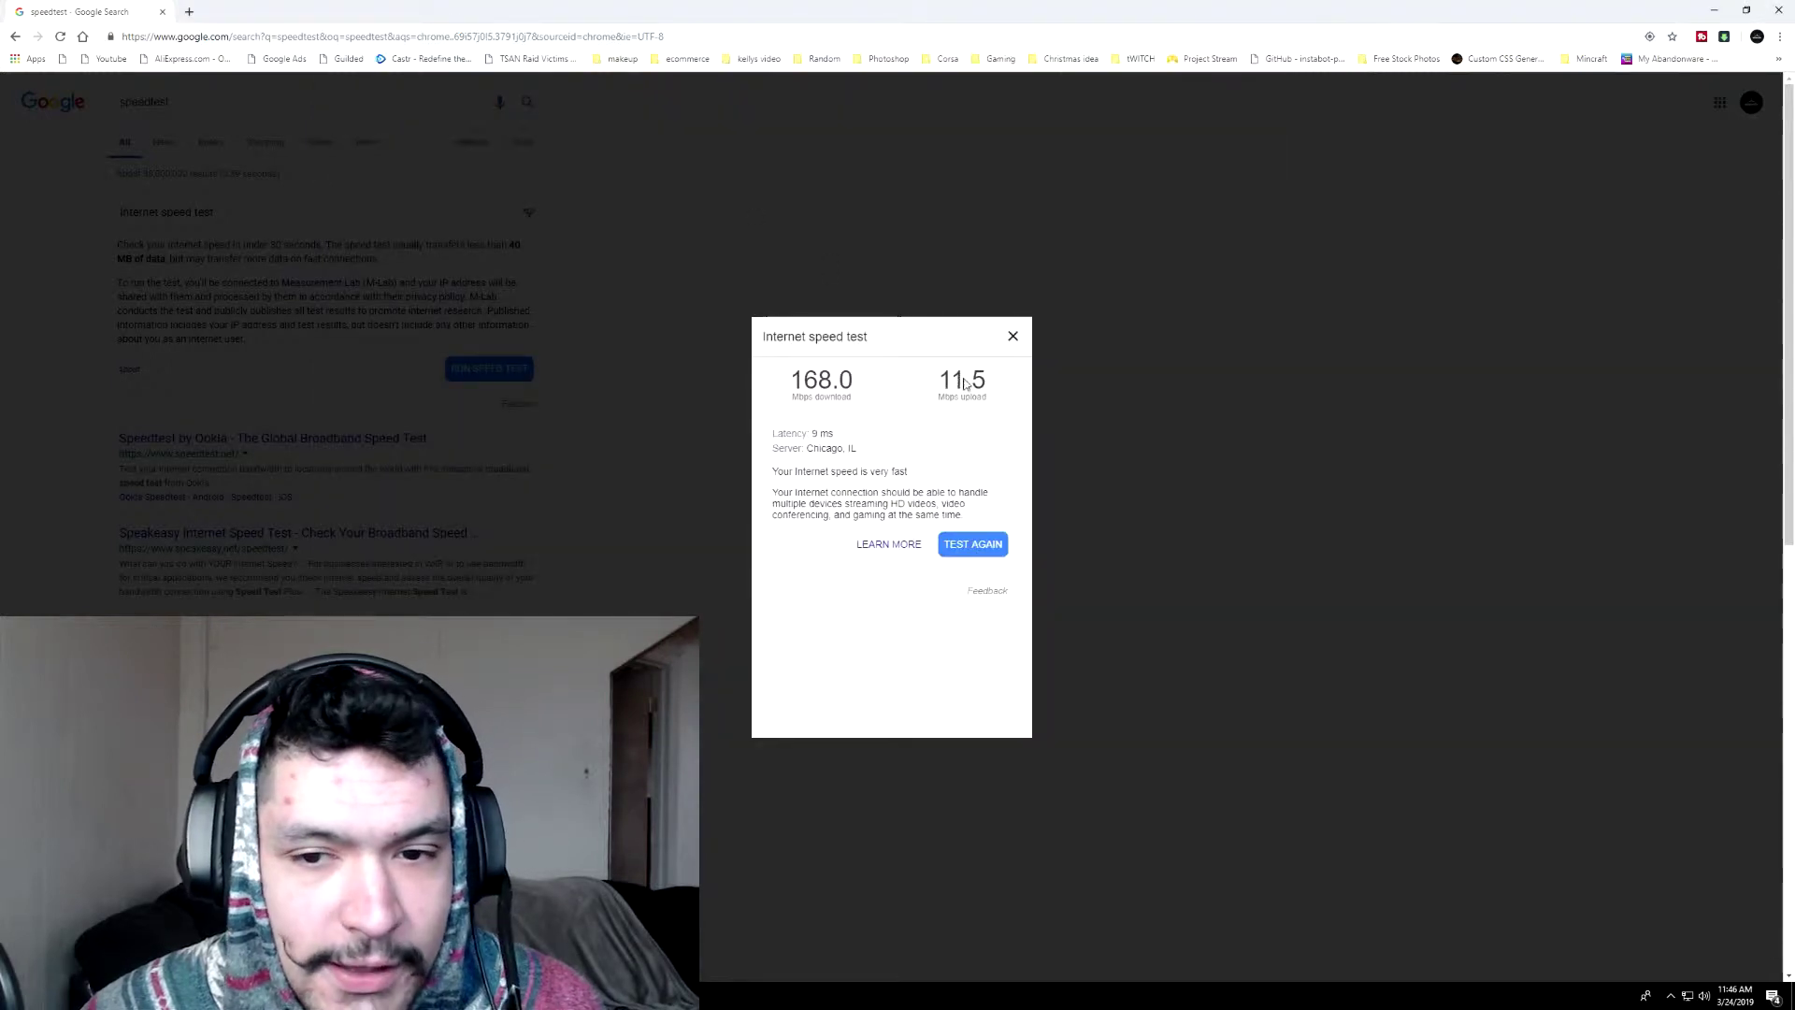
# Step: Switch back to the browser's speed test result to compare the measured upload speed with the streaming bitrate
pyautogui.tripleClick(964, 383)
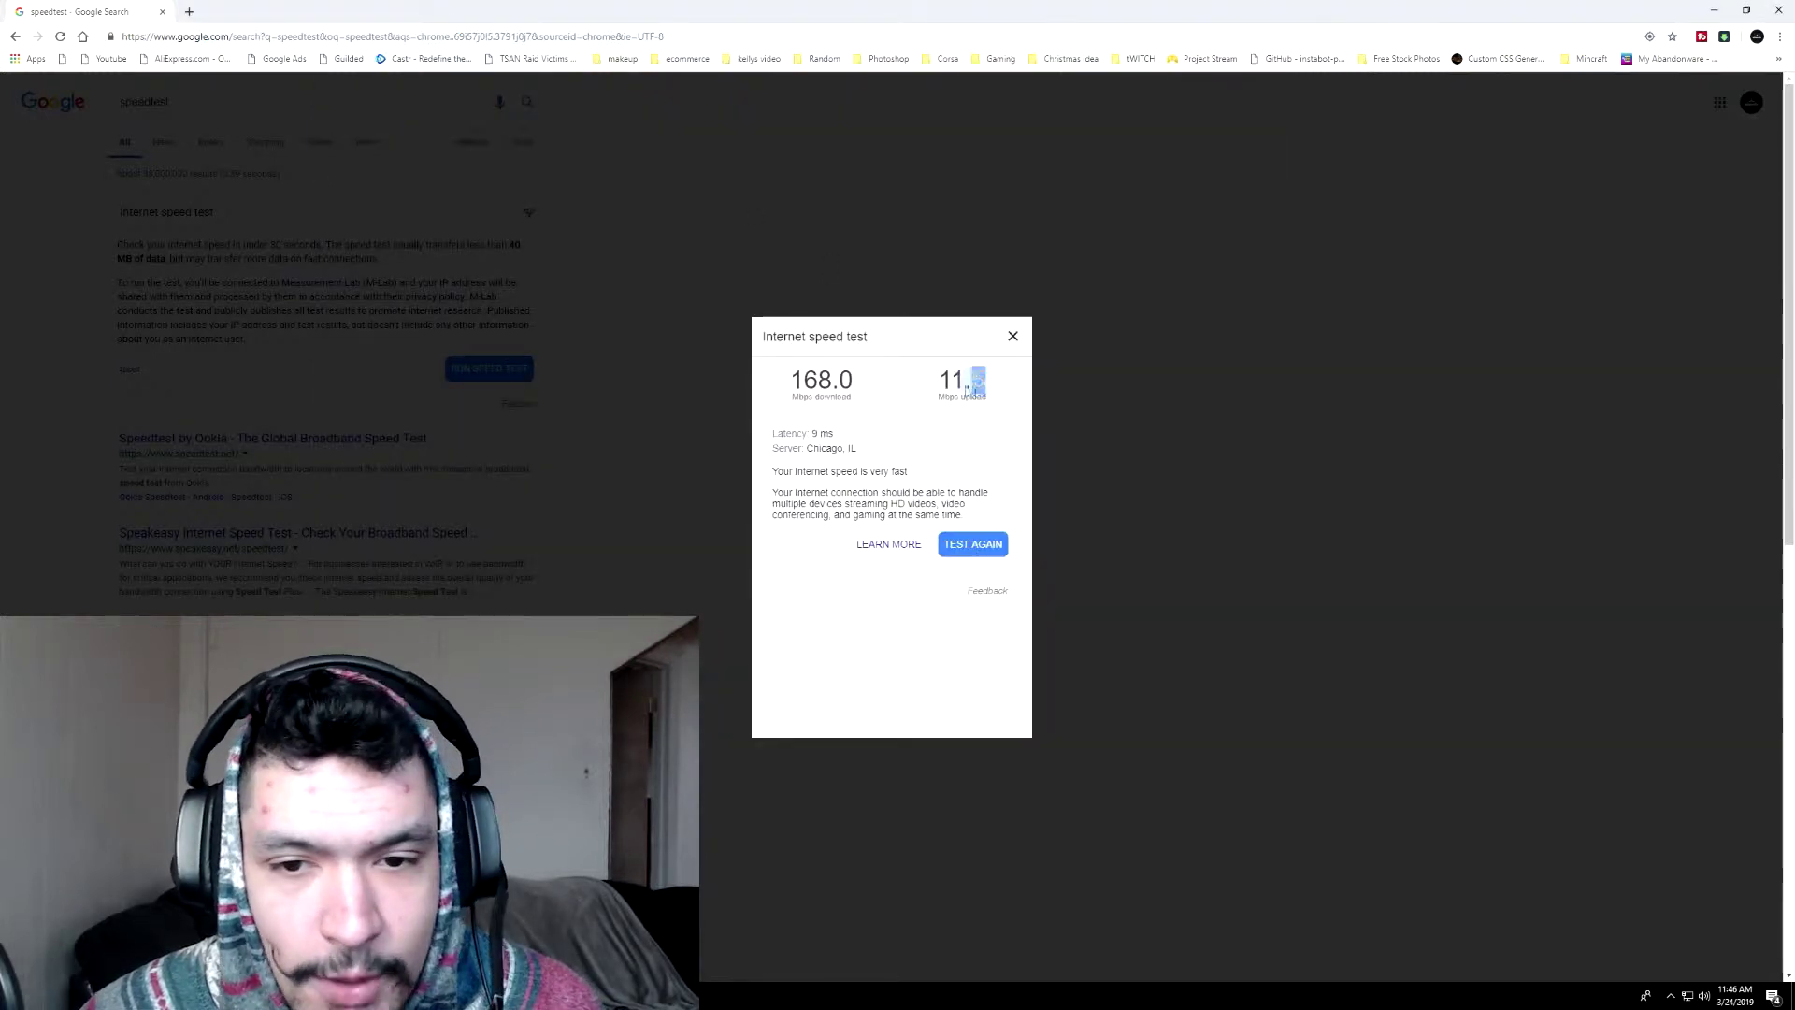
pyautogui.click(1063, 708)
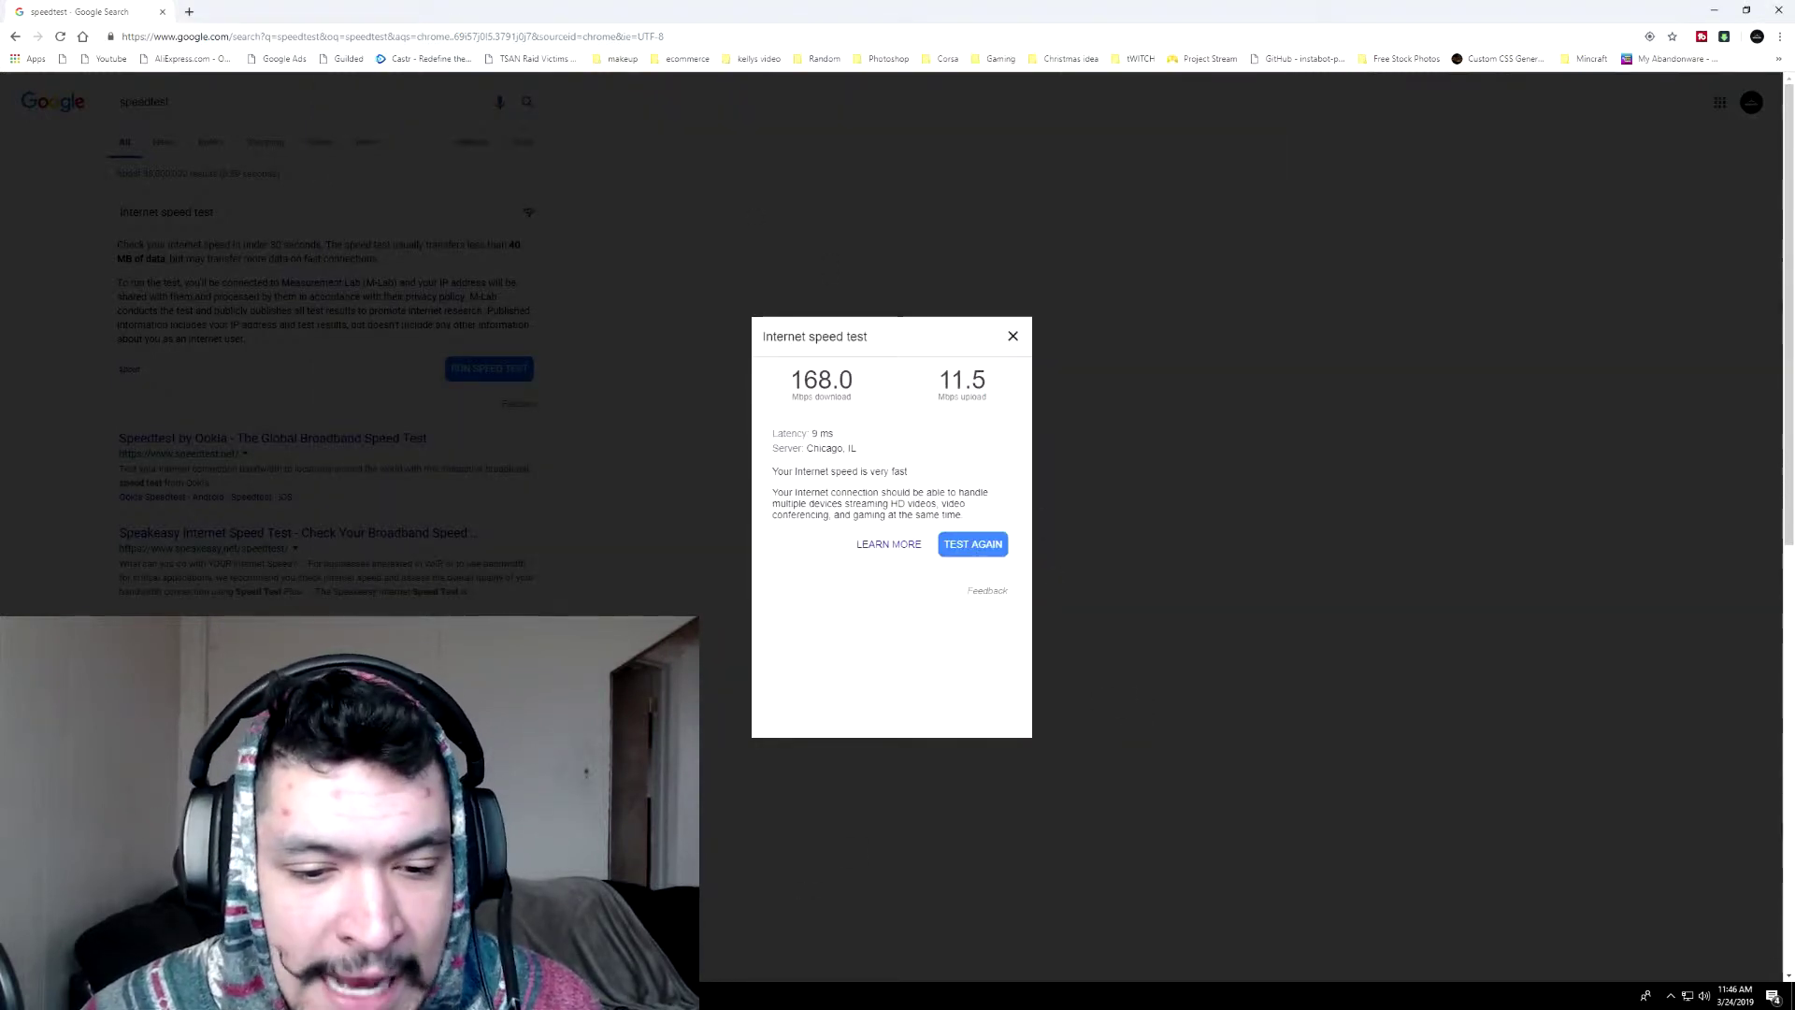
pyautogui.click(790, 933)
# Step: Return to the OBS Output settings and inspect the streaming bitrate and Max B-frames, plus the Audio settings
pyautogui.click(776, 320)
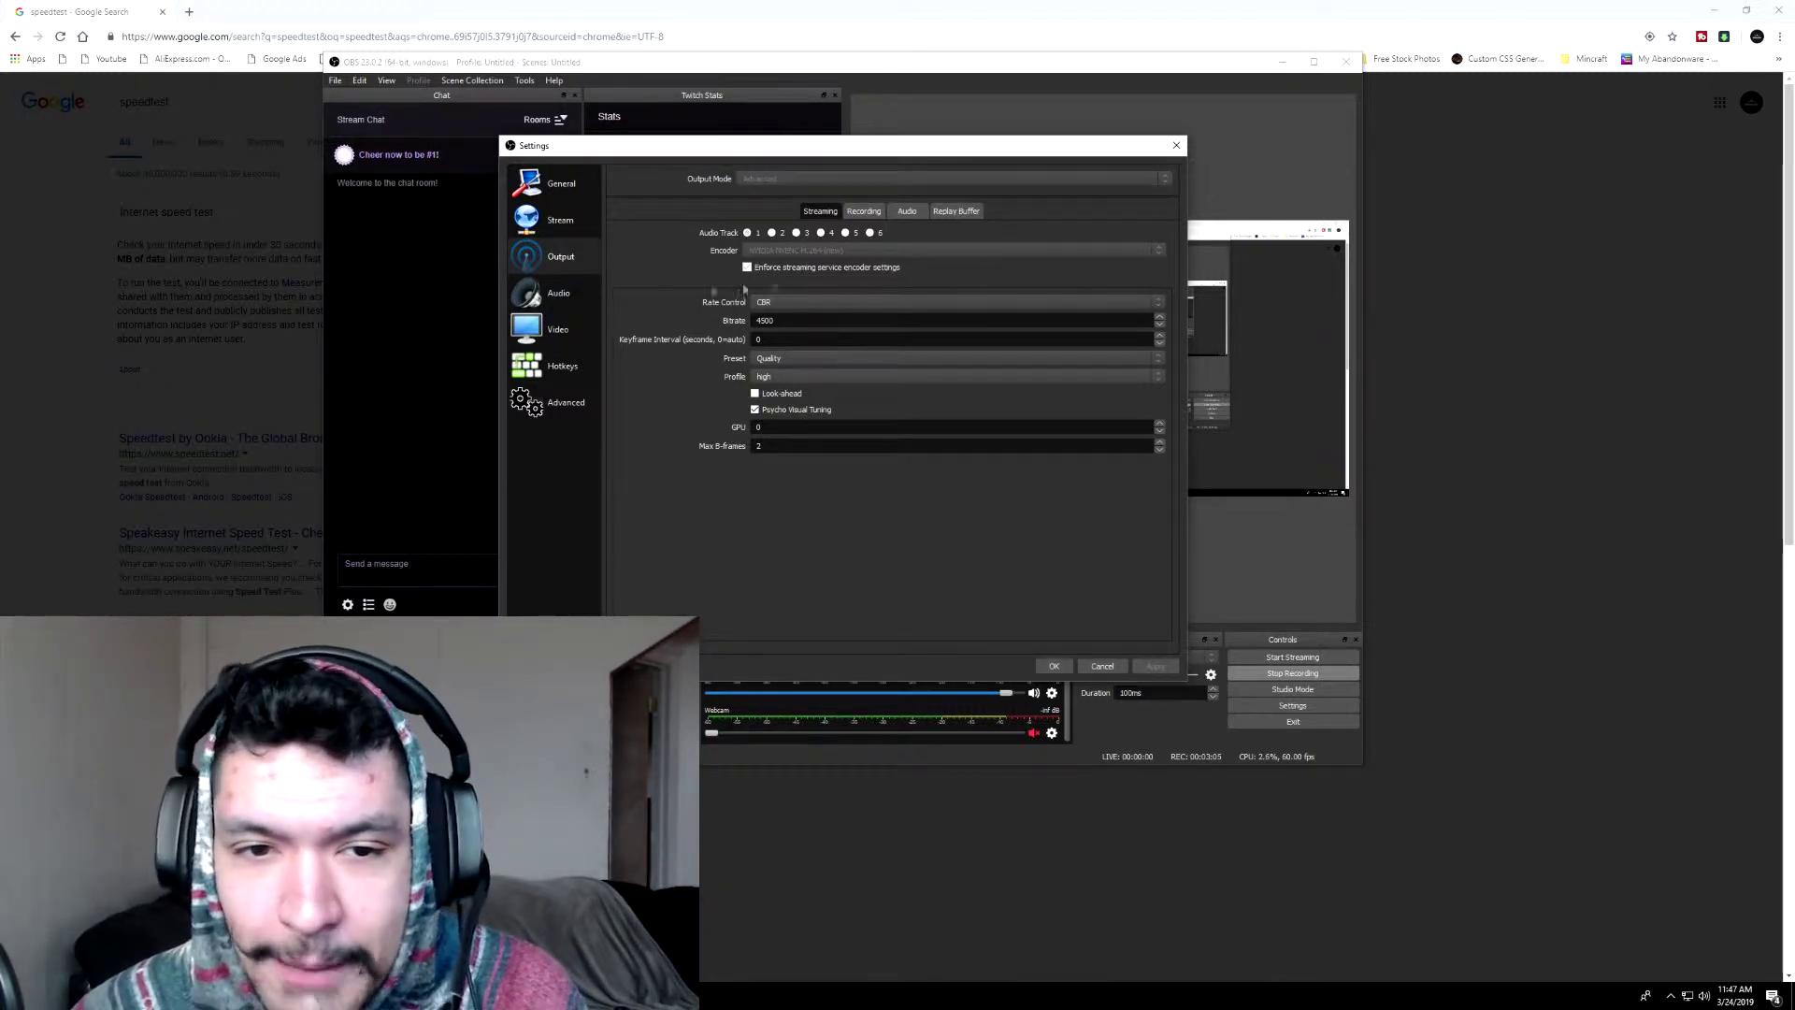
pyautogui.doubleClick(798, 446)
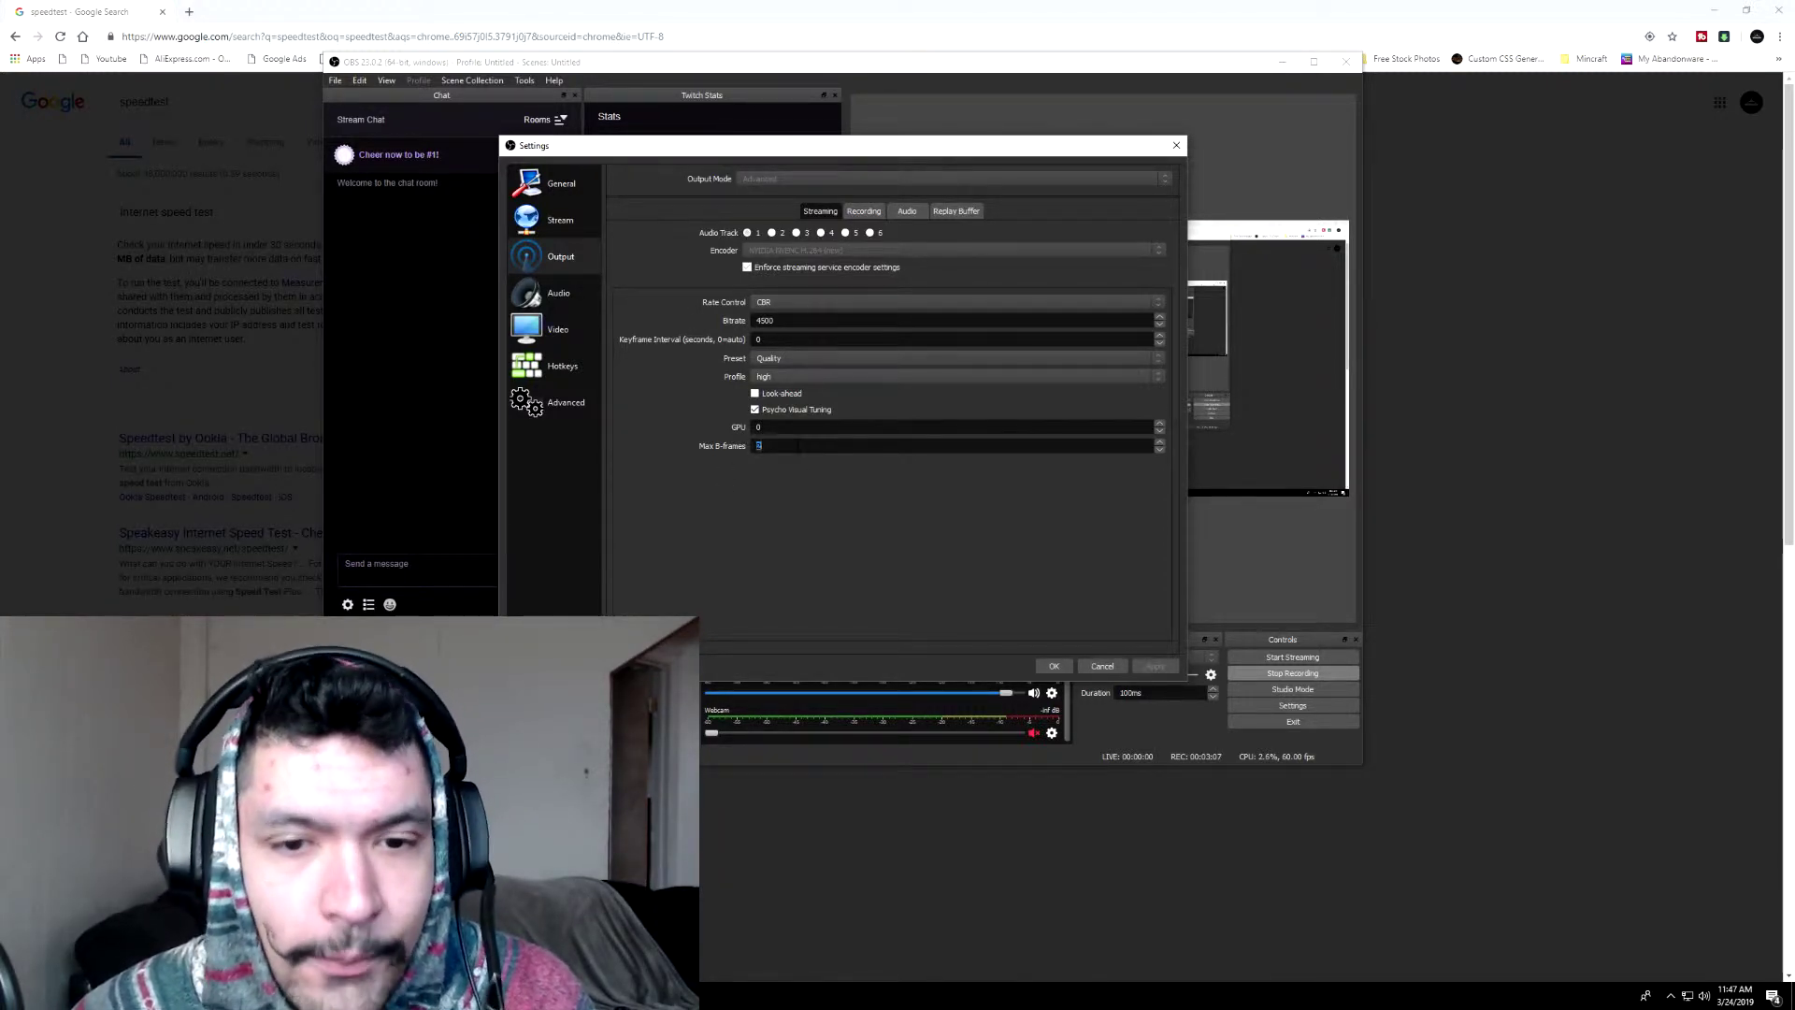
pyautogui.click(820, 443)
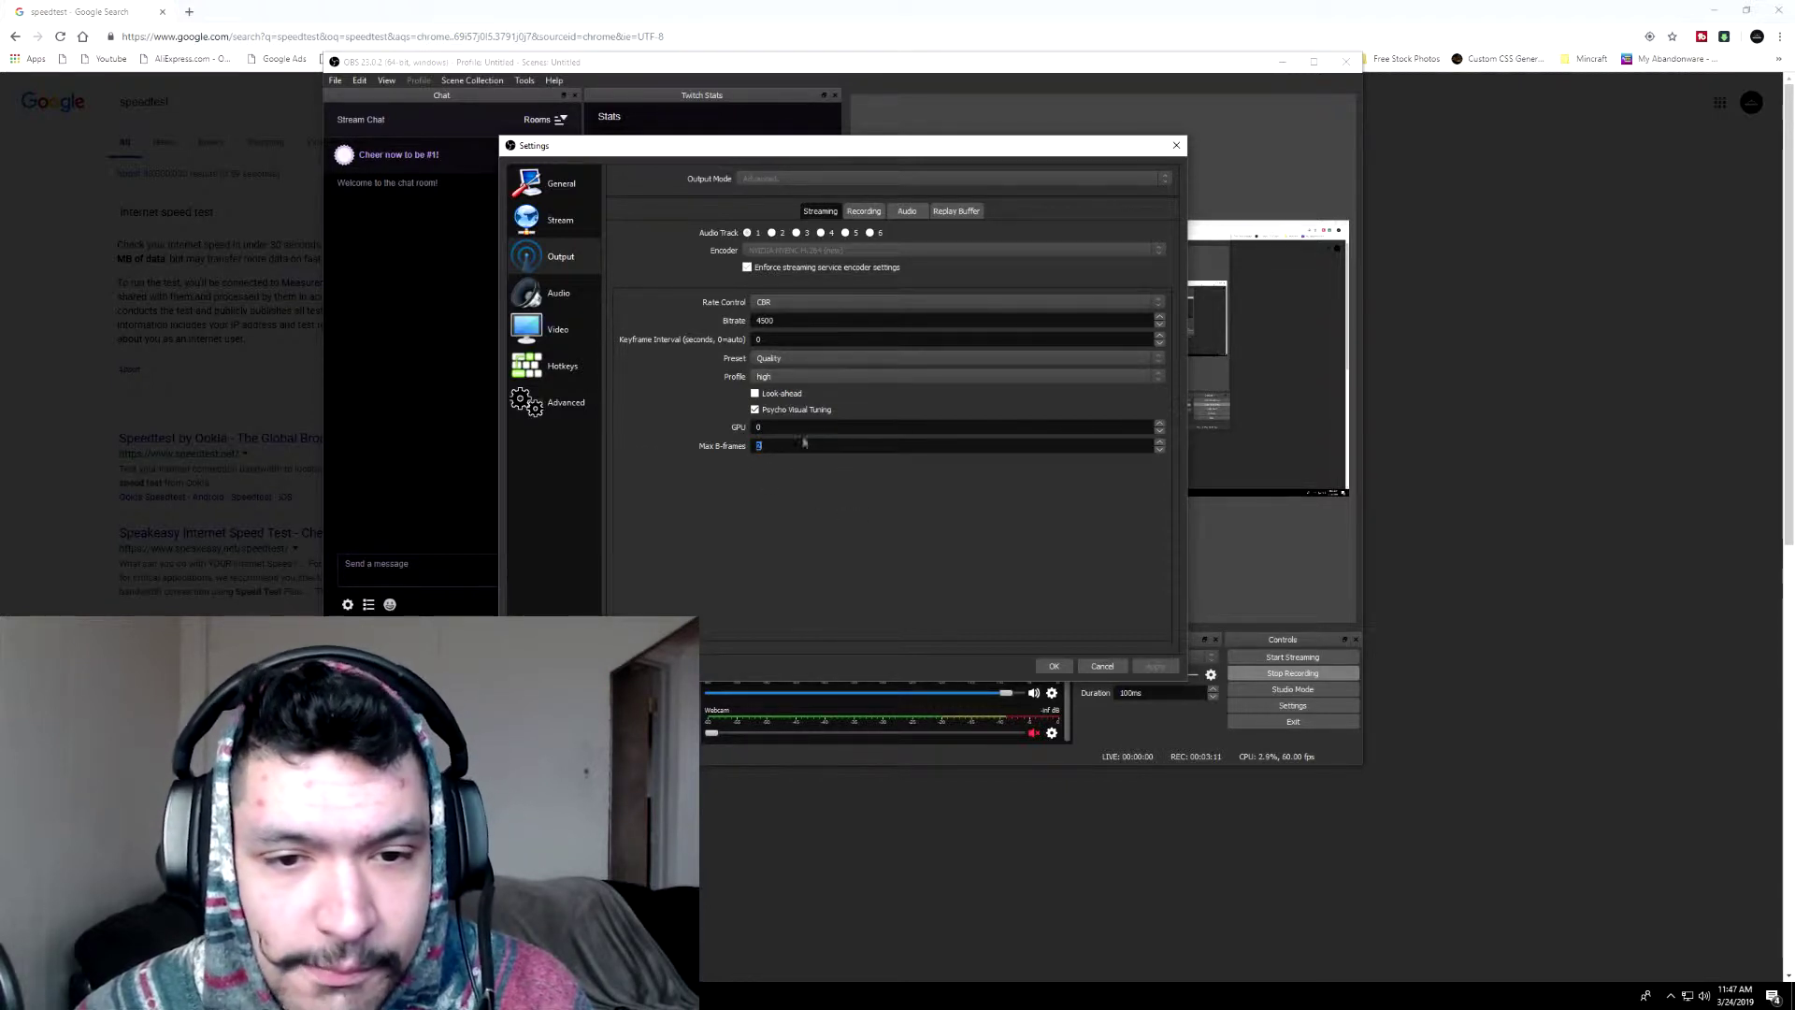
pyautogui.click(556, 293)
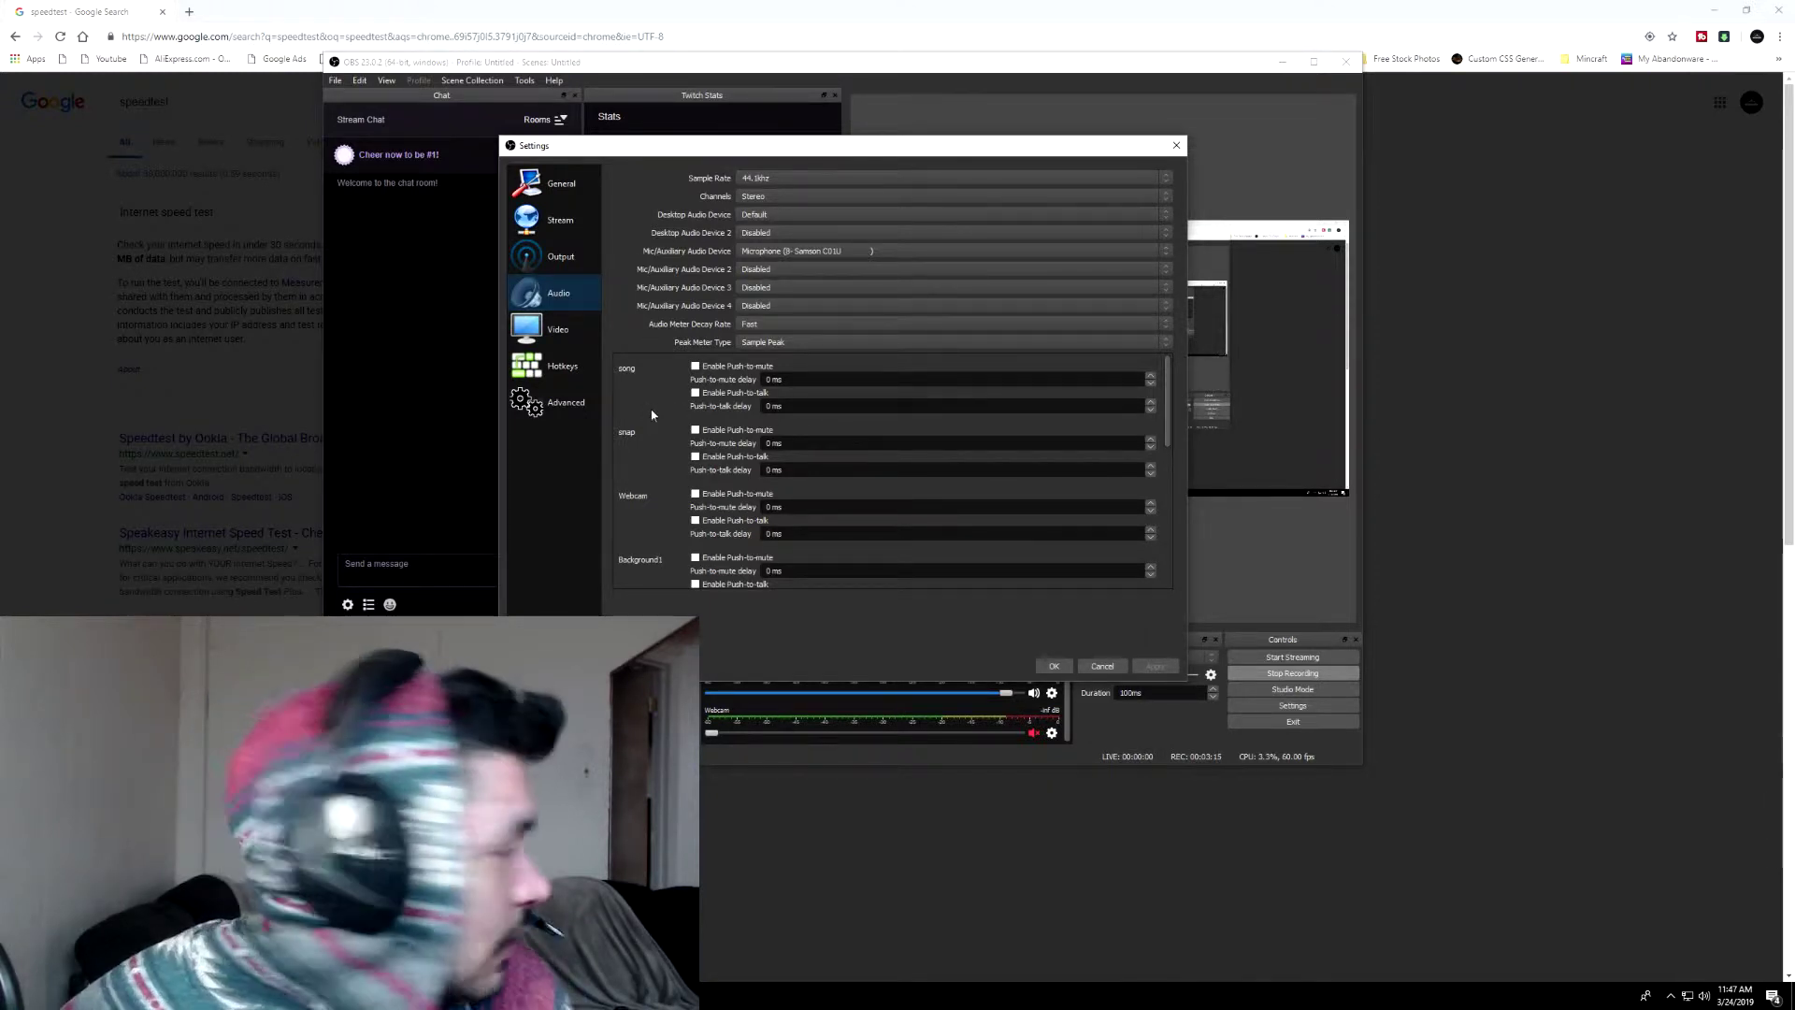
pyautogui.click(551, 272)
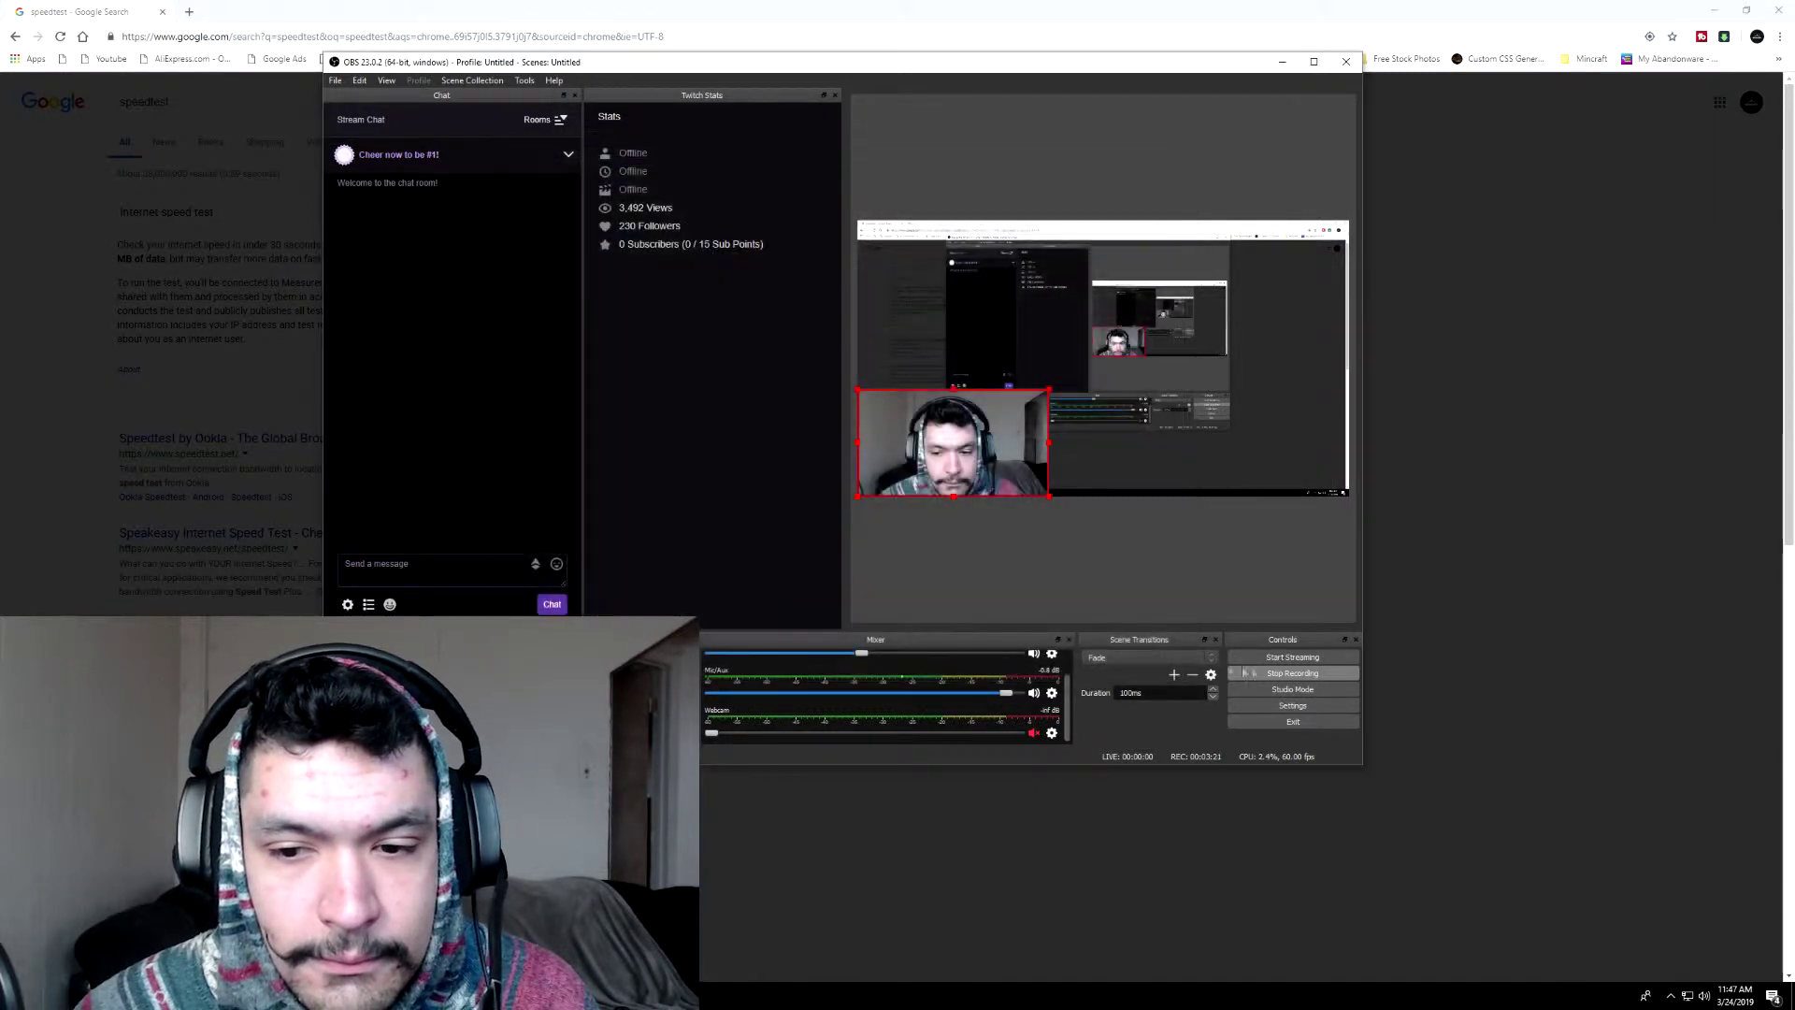
# Step: Enable Look-ahead for the streaming encoder in the Output settings and save the change
pyautogui.click(337, 80)
pyautogui.click(369, 132)
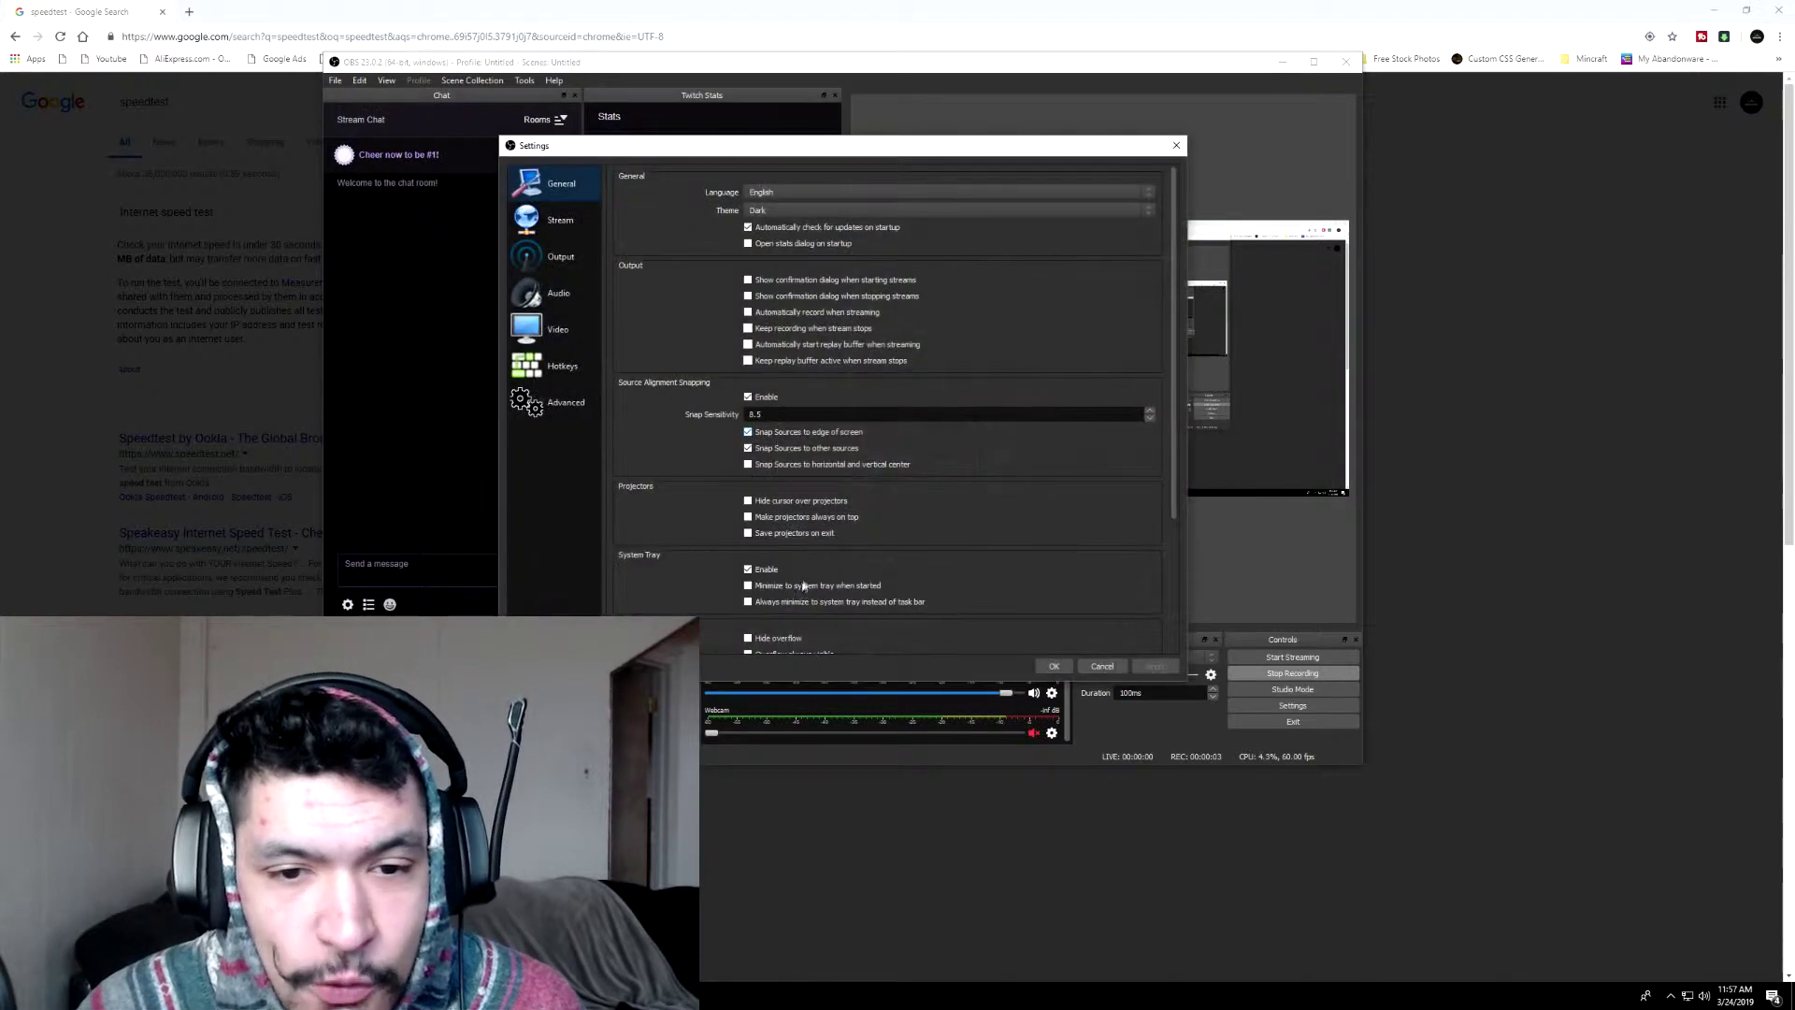
pyautogui.scroll(-3, 823, 392)
pyautogui.click(561, 256)
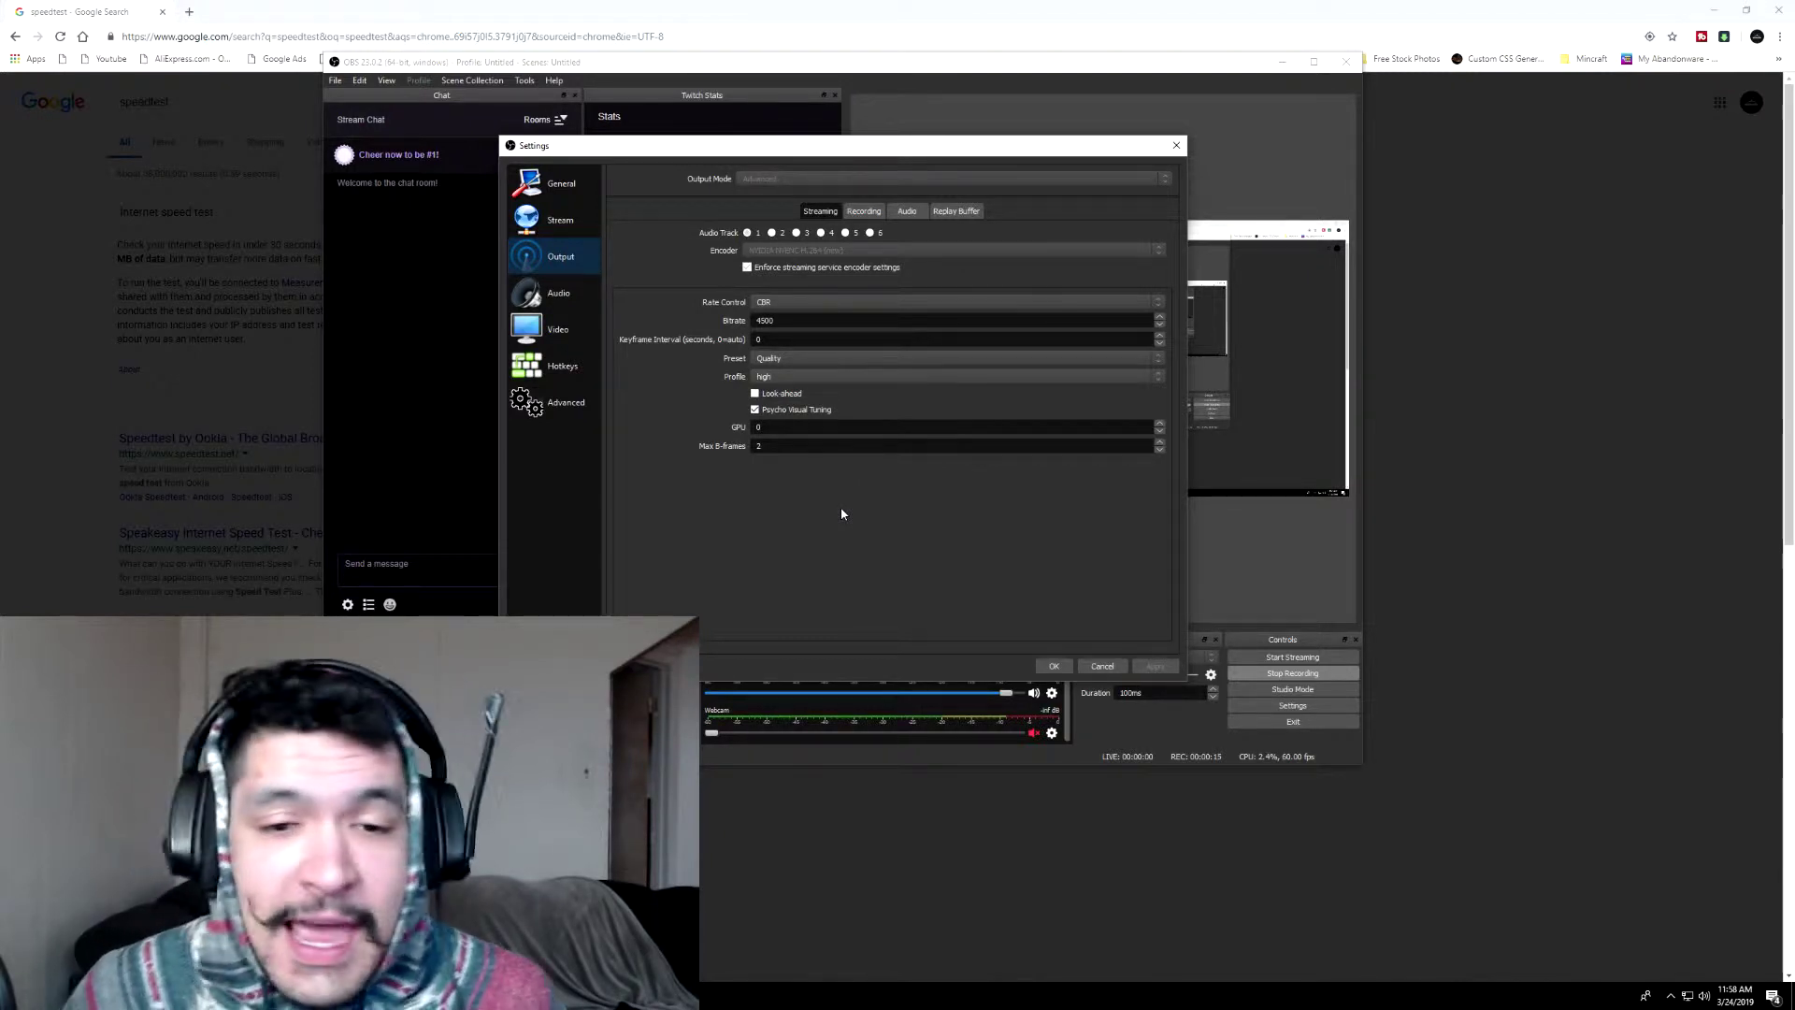
pyautogui.click(824, 447)
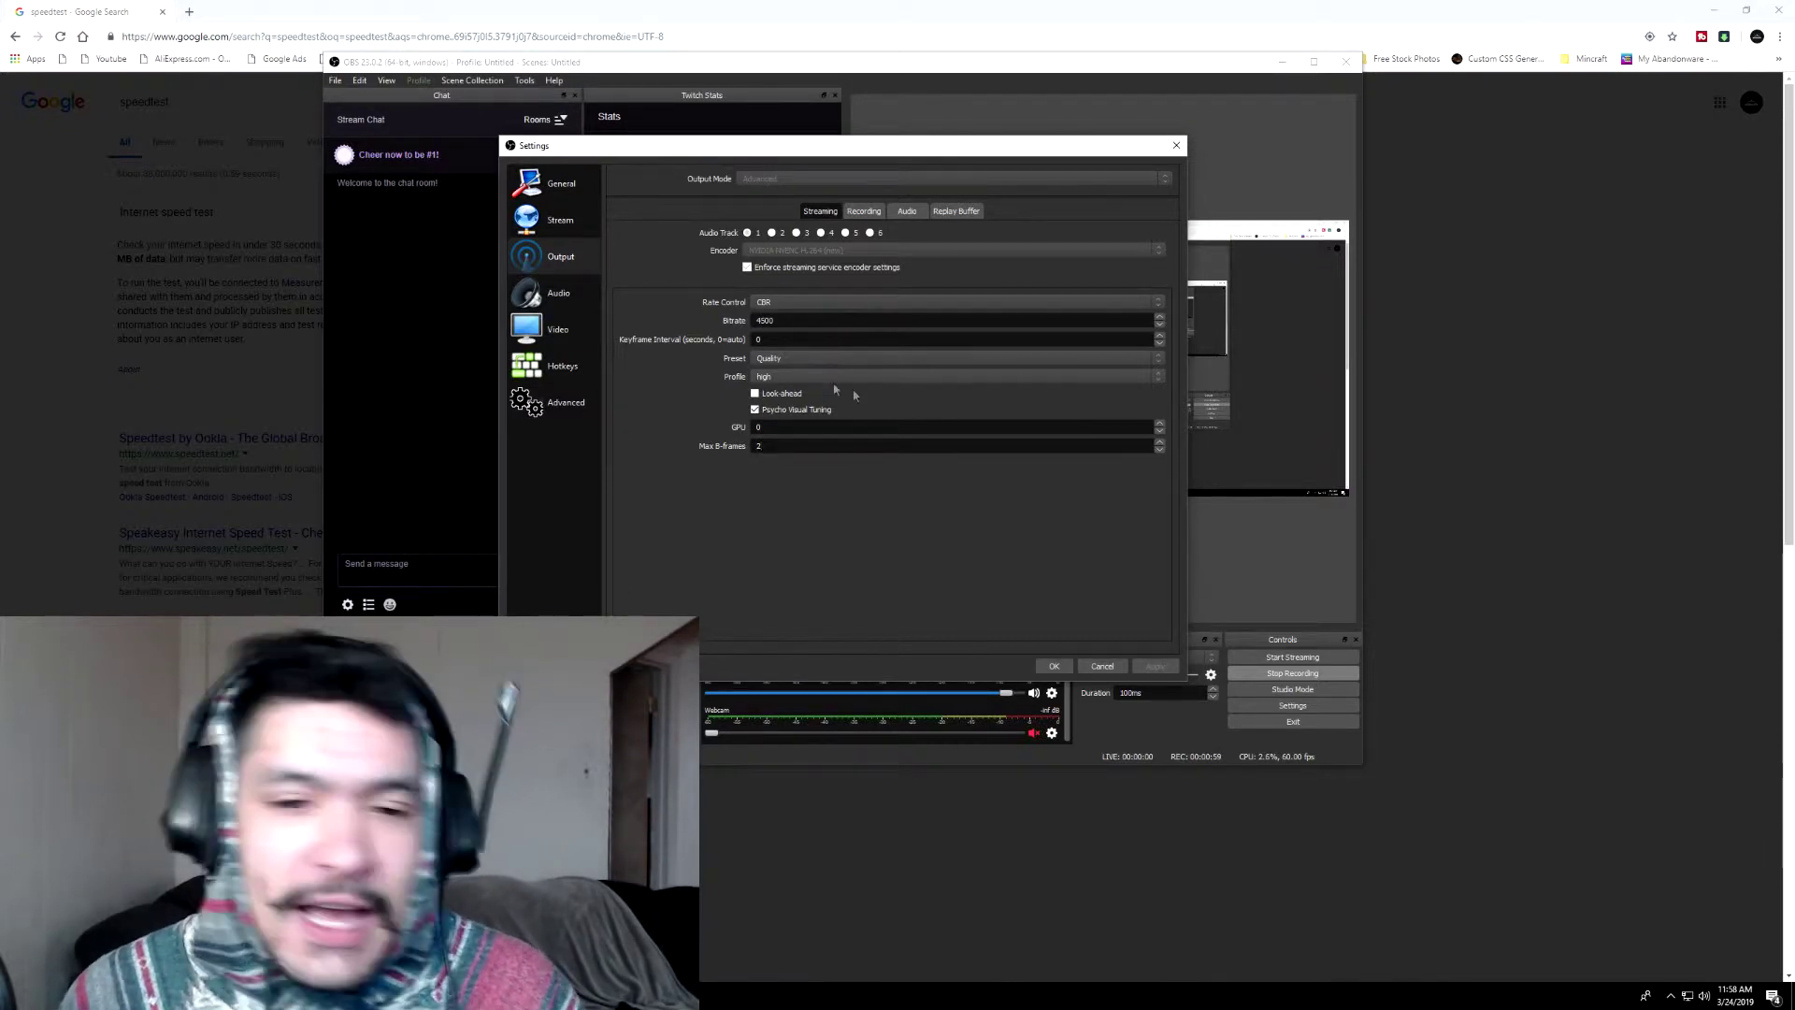
pyautogui.click(756, 394)
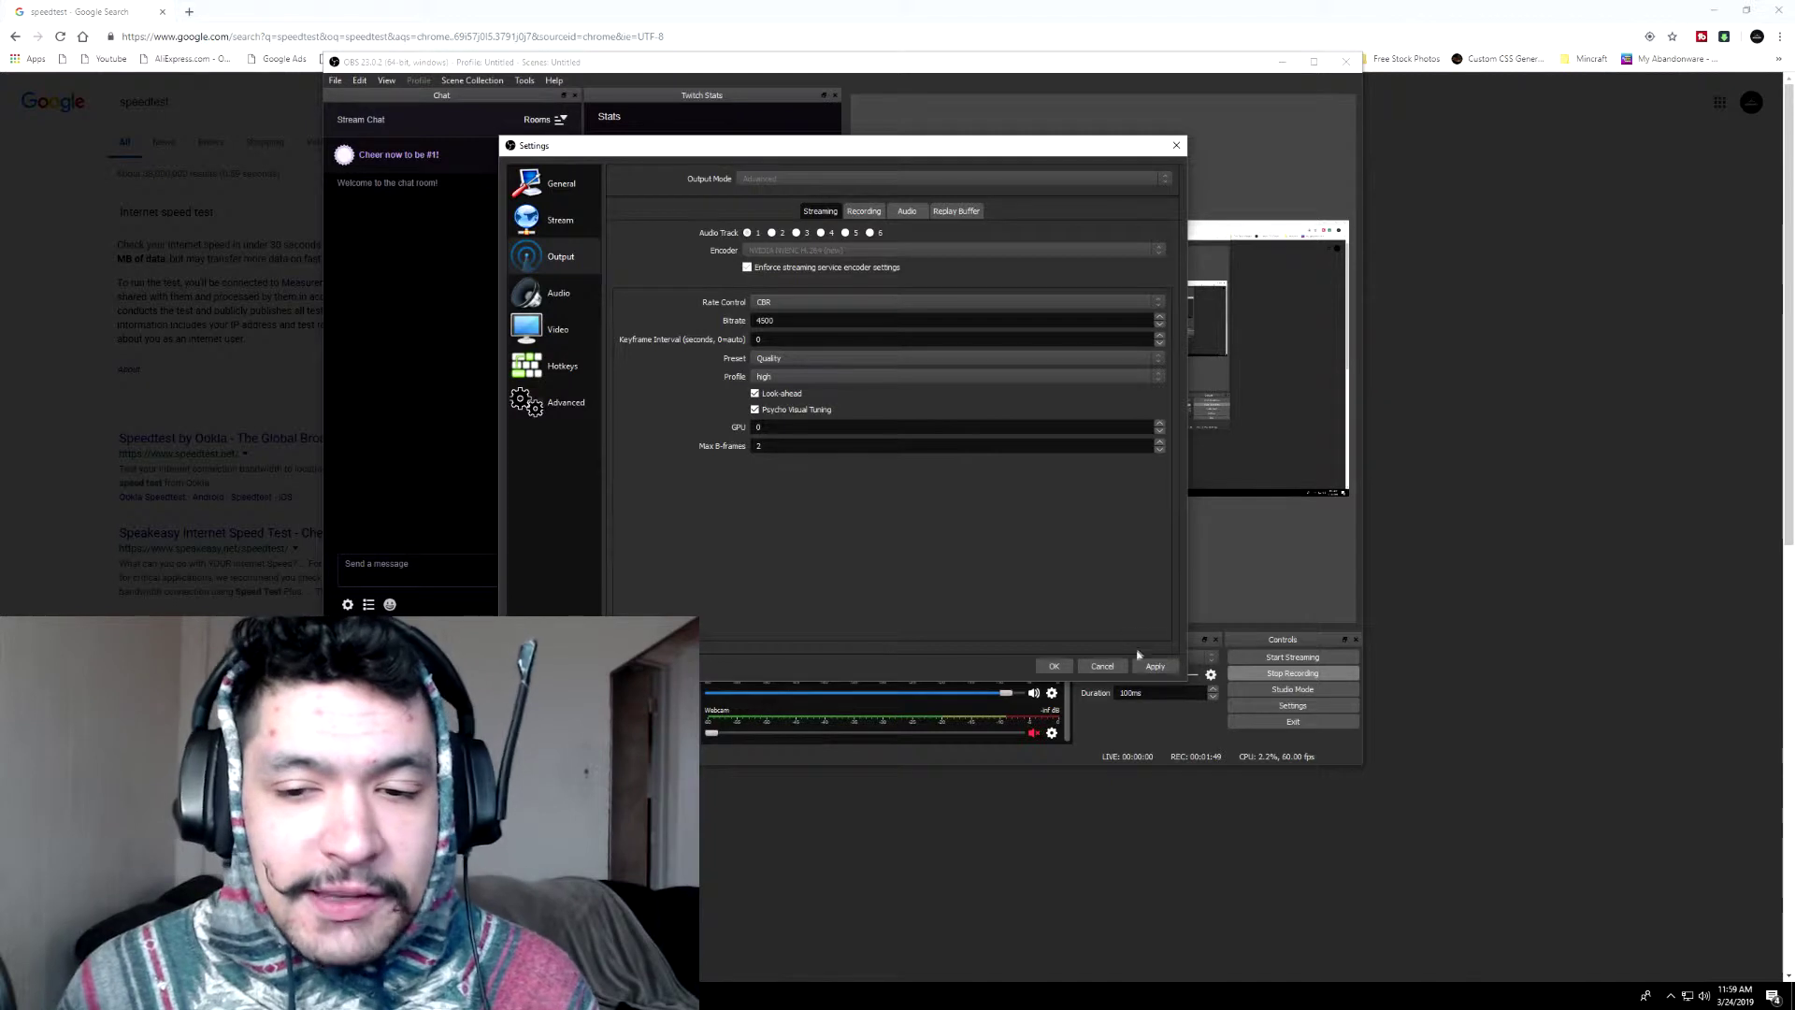
pyautogui.click(1054, 666)
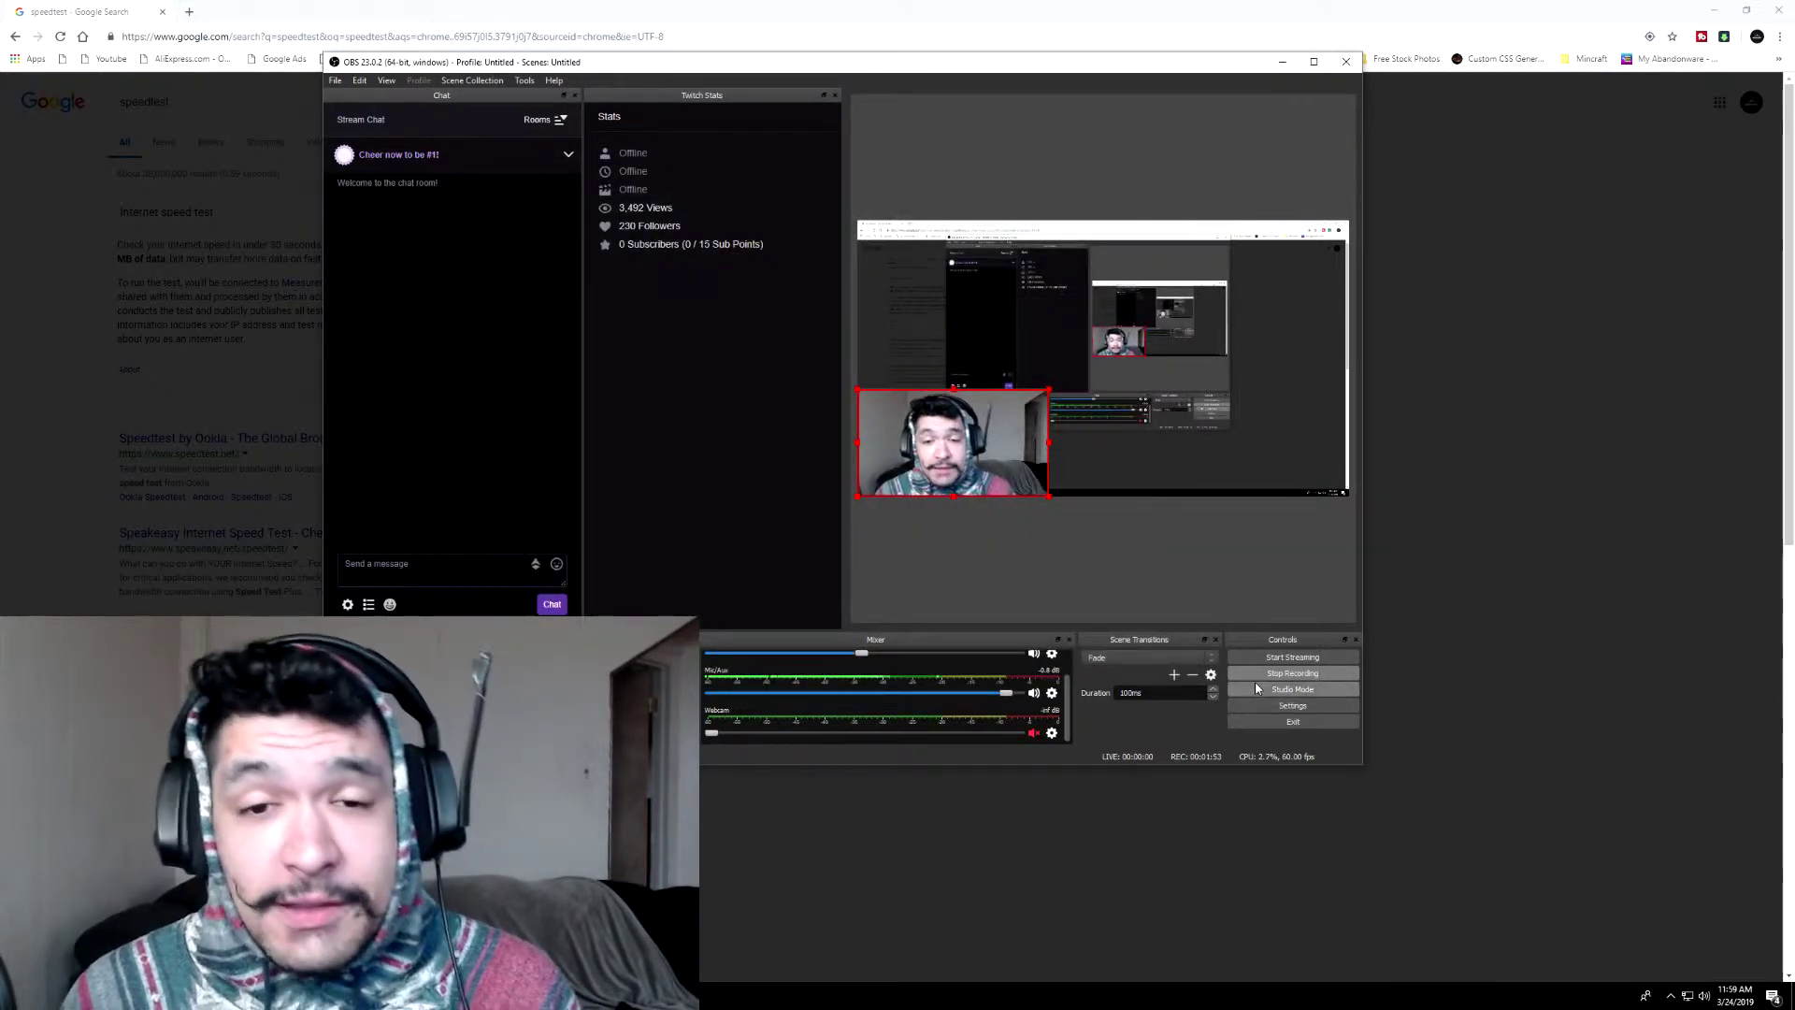
# Step: Reopen the settings and review the Video, Audio, Stream and Output categories, including the streaming bitrate
pyautogui.click(335, 80)
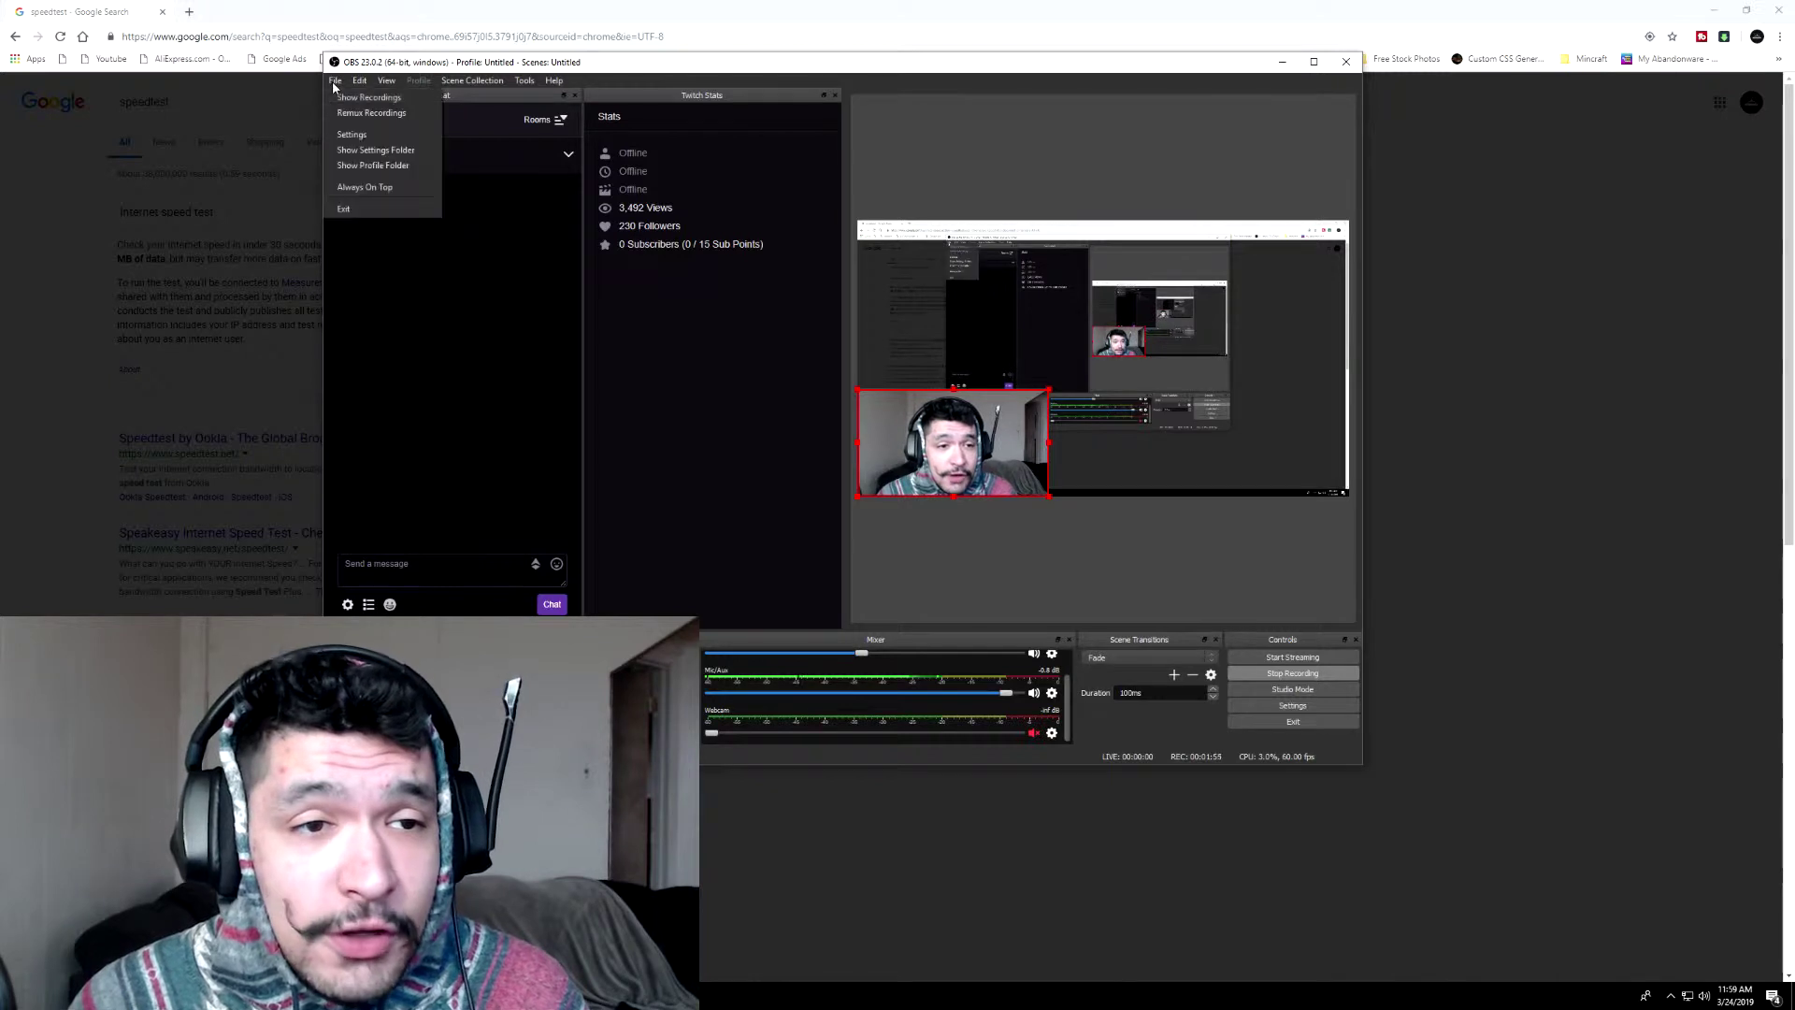
pyautogui.click(365, 135)
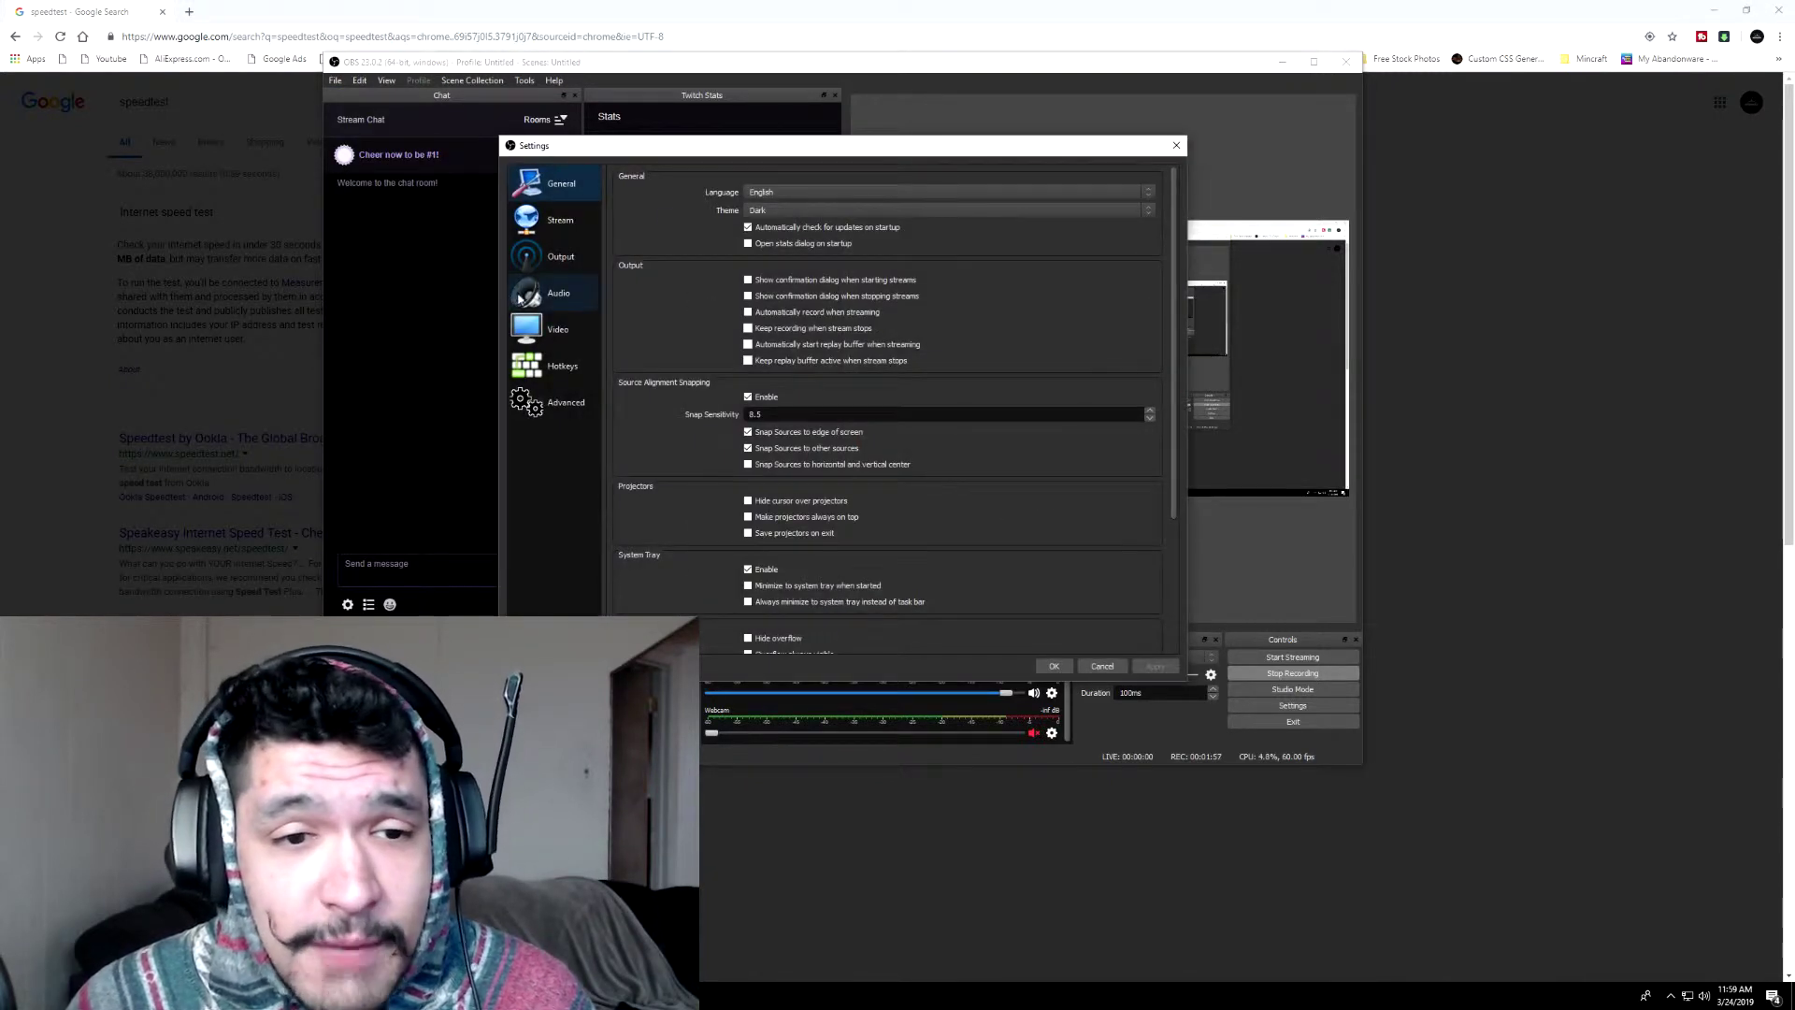
pyautogui.click(561, 258)
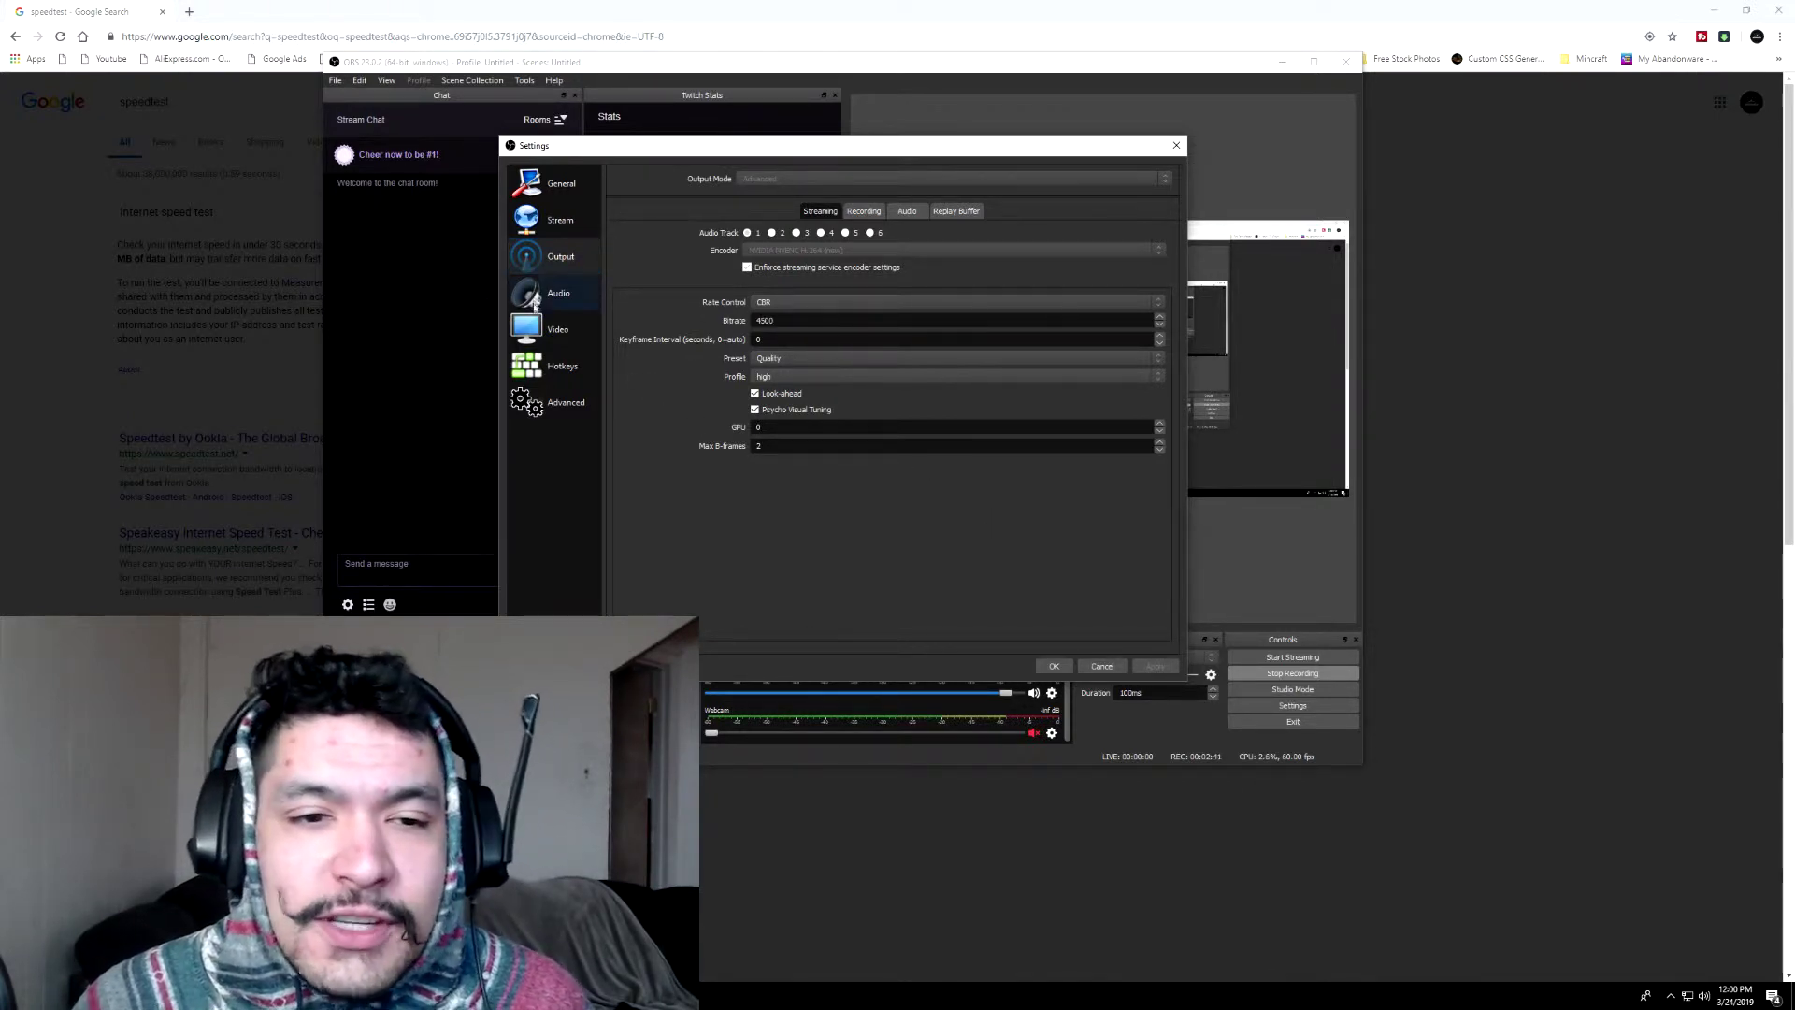
pyautogui.click(543, 337)
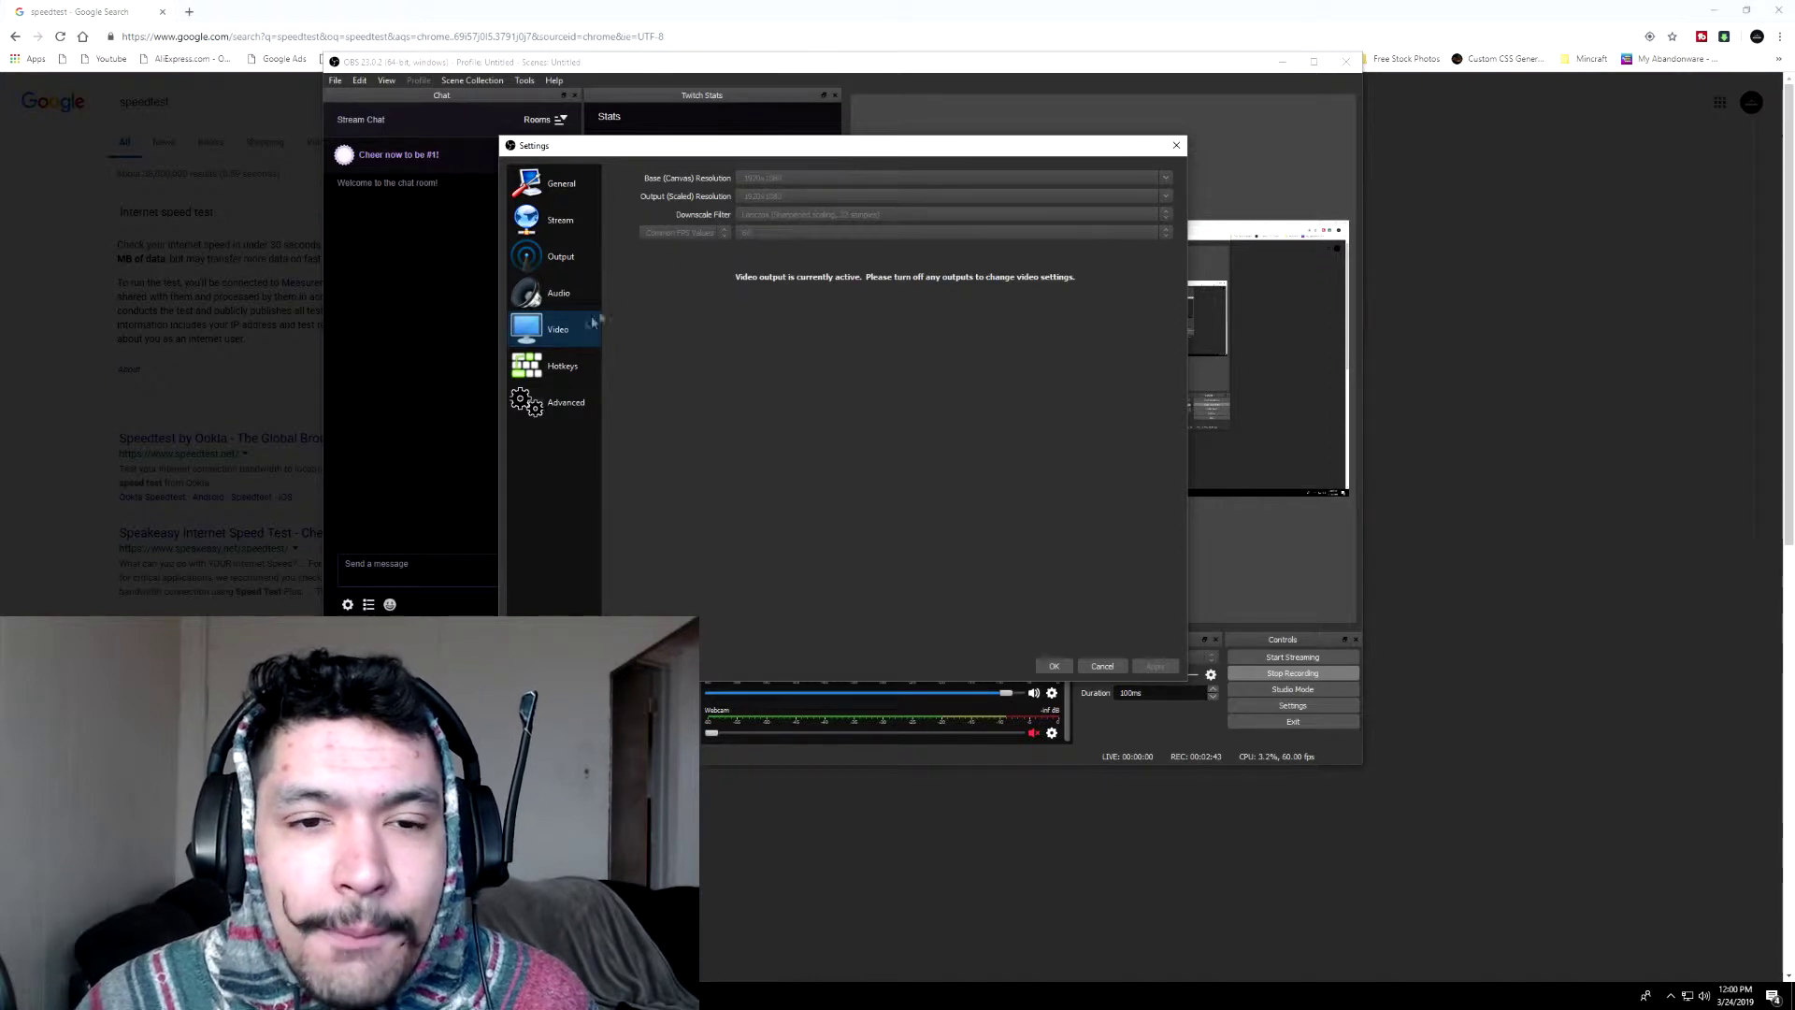
pyautogui.click(561, 295)
pyautogui.click(566, 260)
pyautogui.click(572, 229)
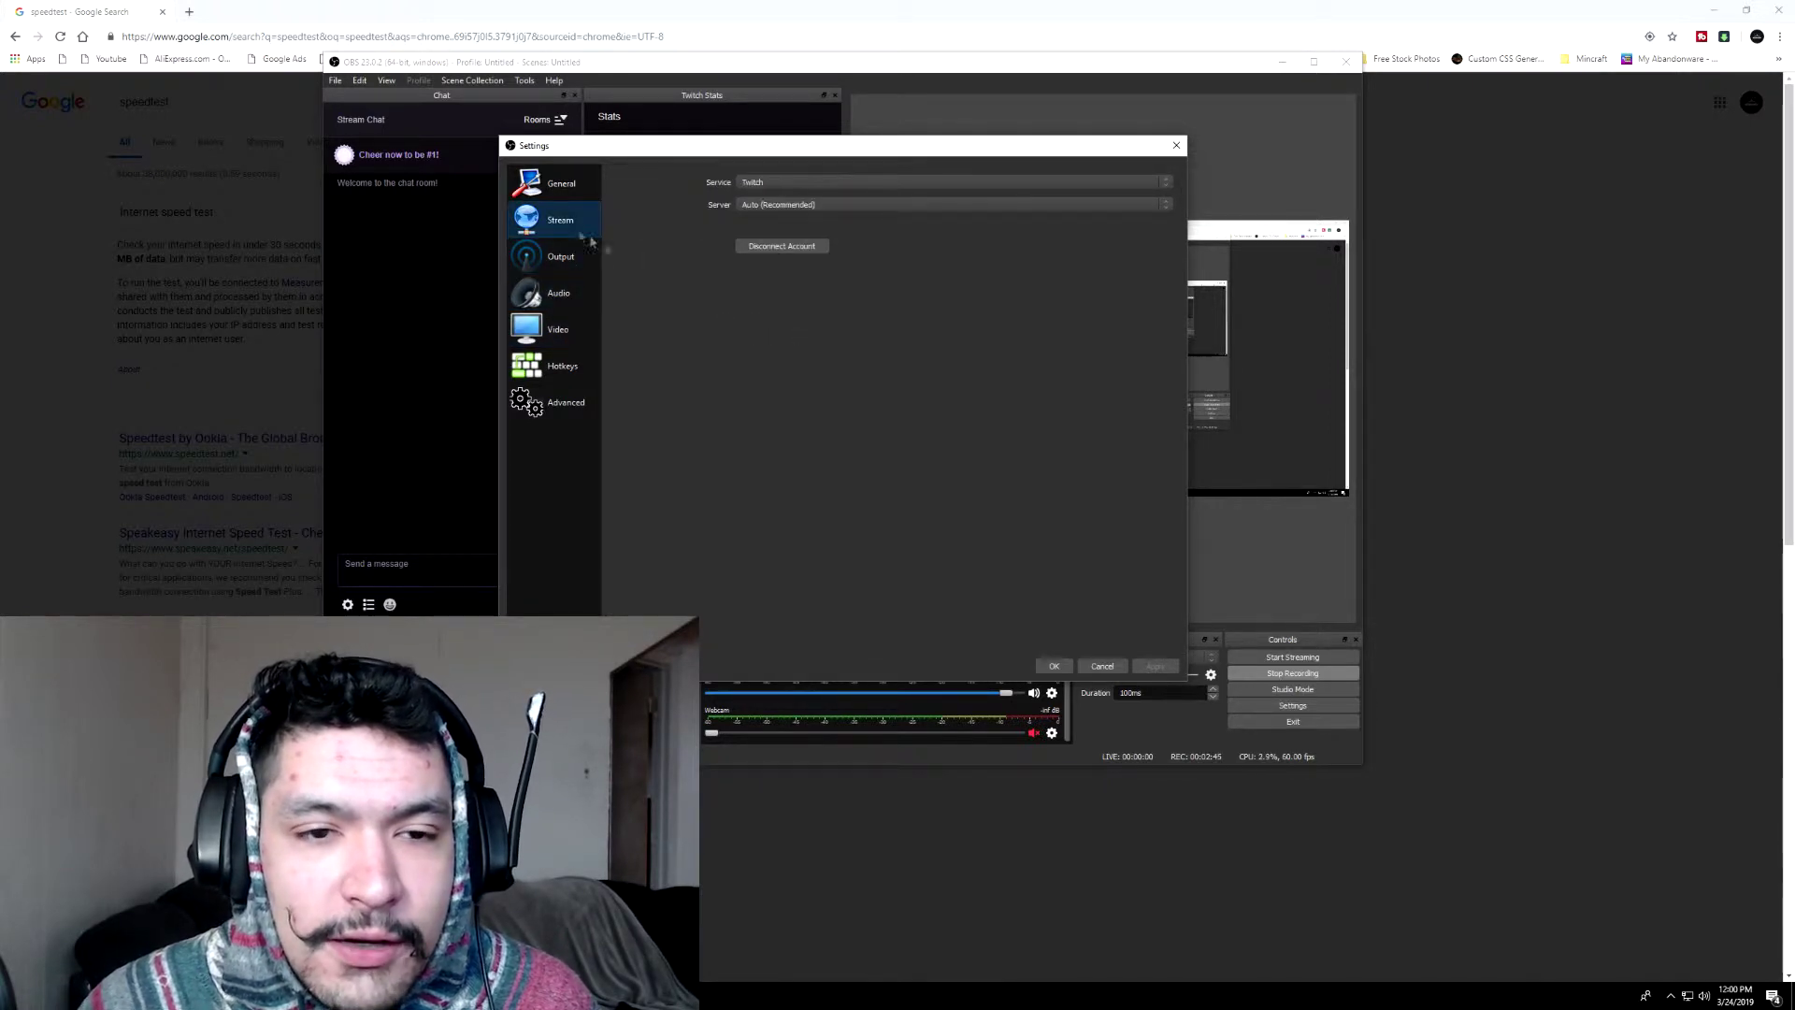
pyautogui.click(559, 292)
pyautogui.click(564, 259)
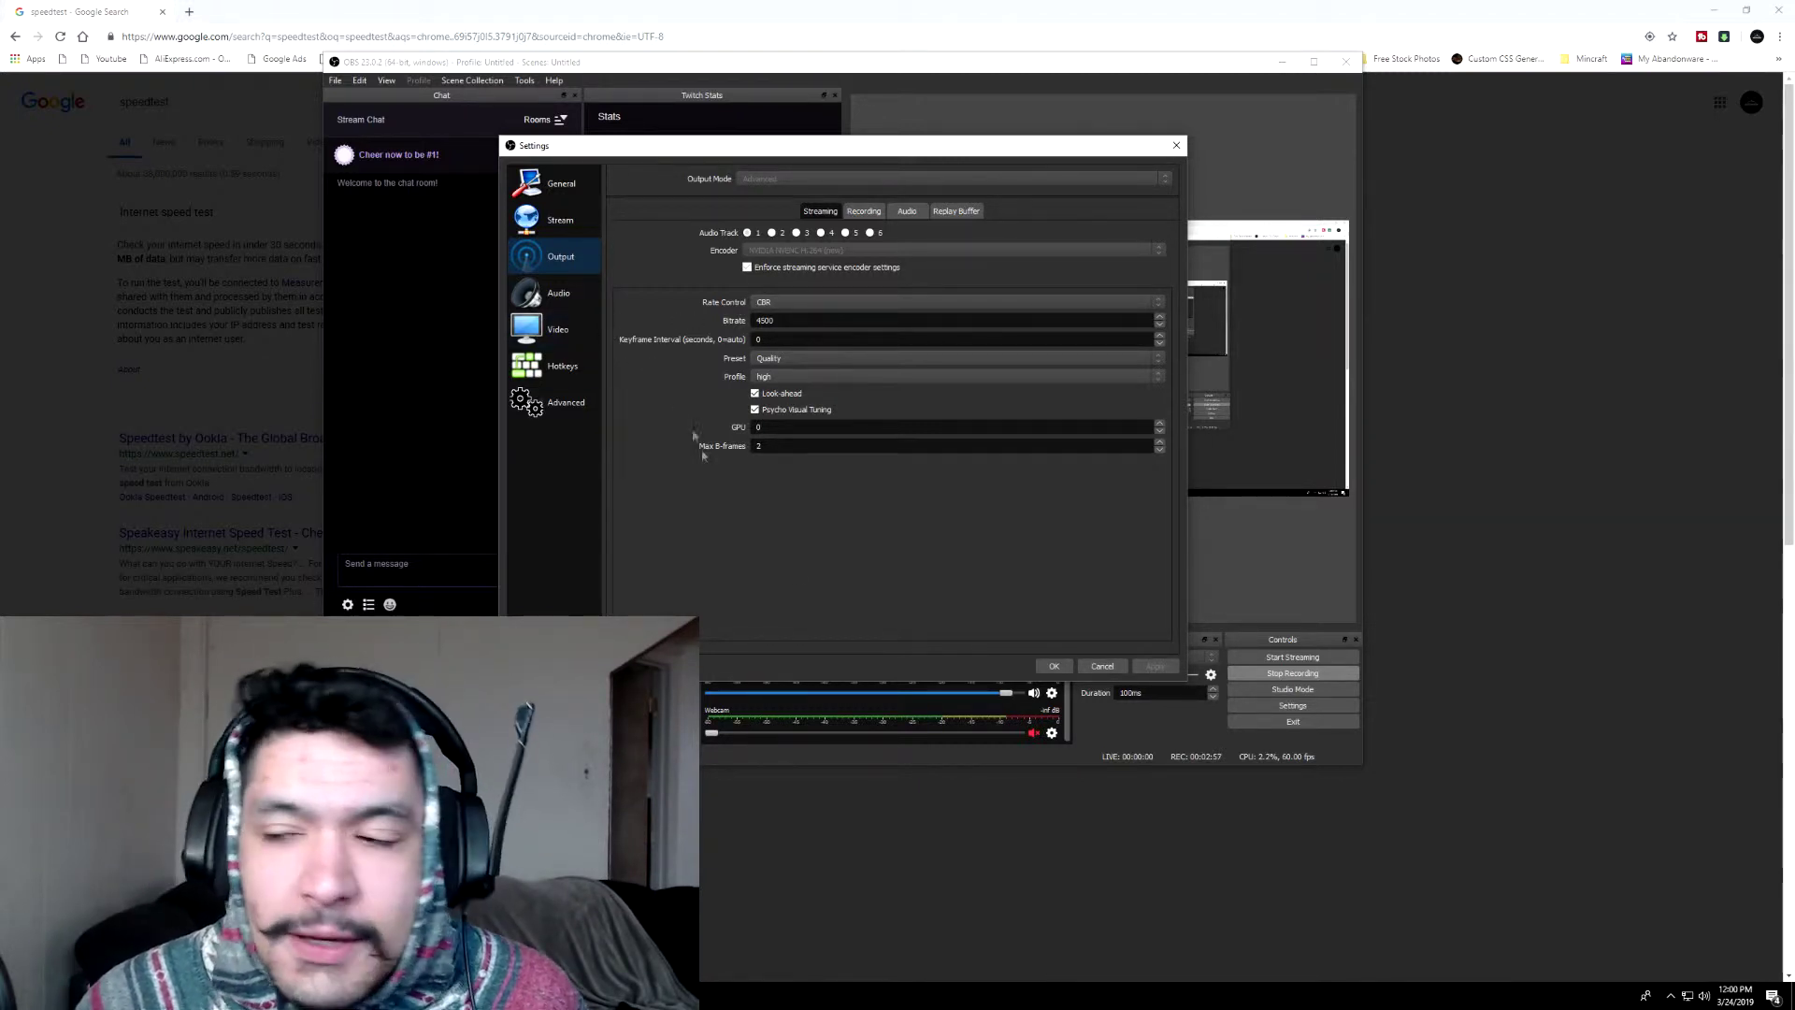
pyautogui.click(831, 319)
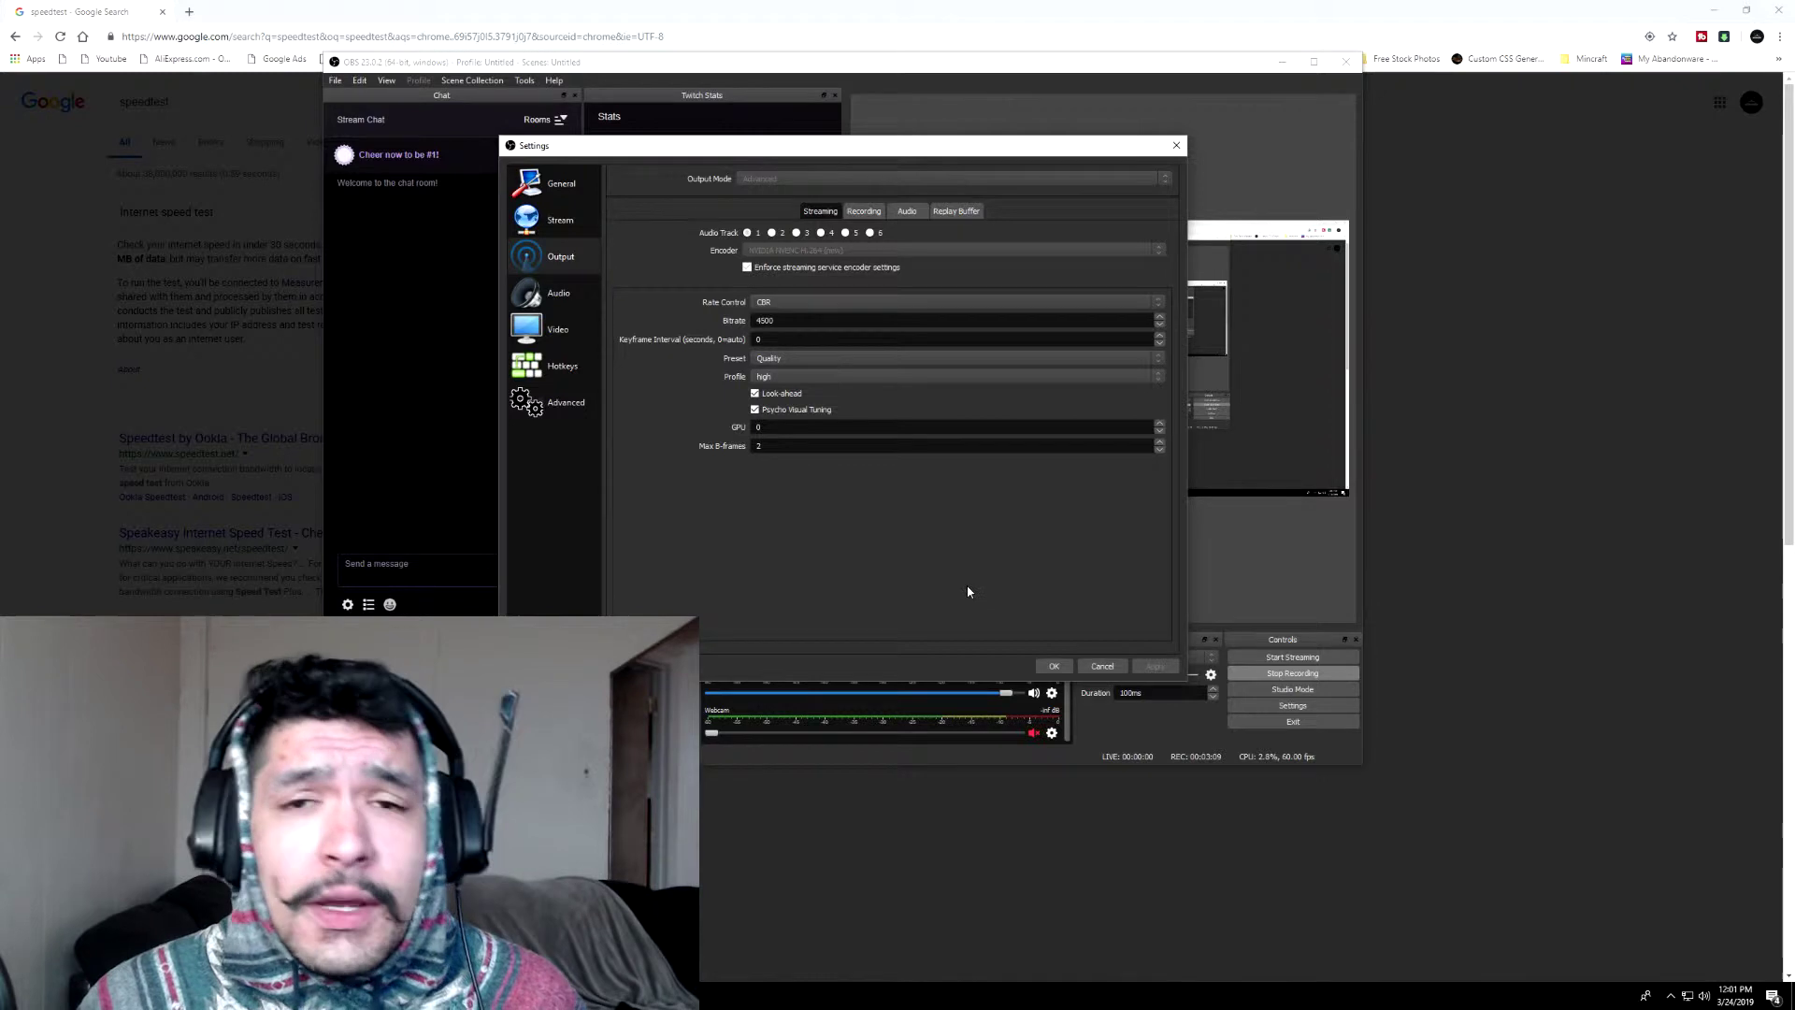
pyautogui.click(1054, 666)
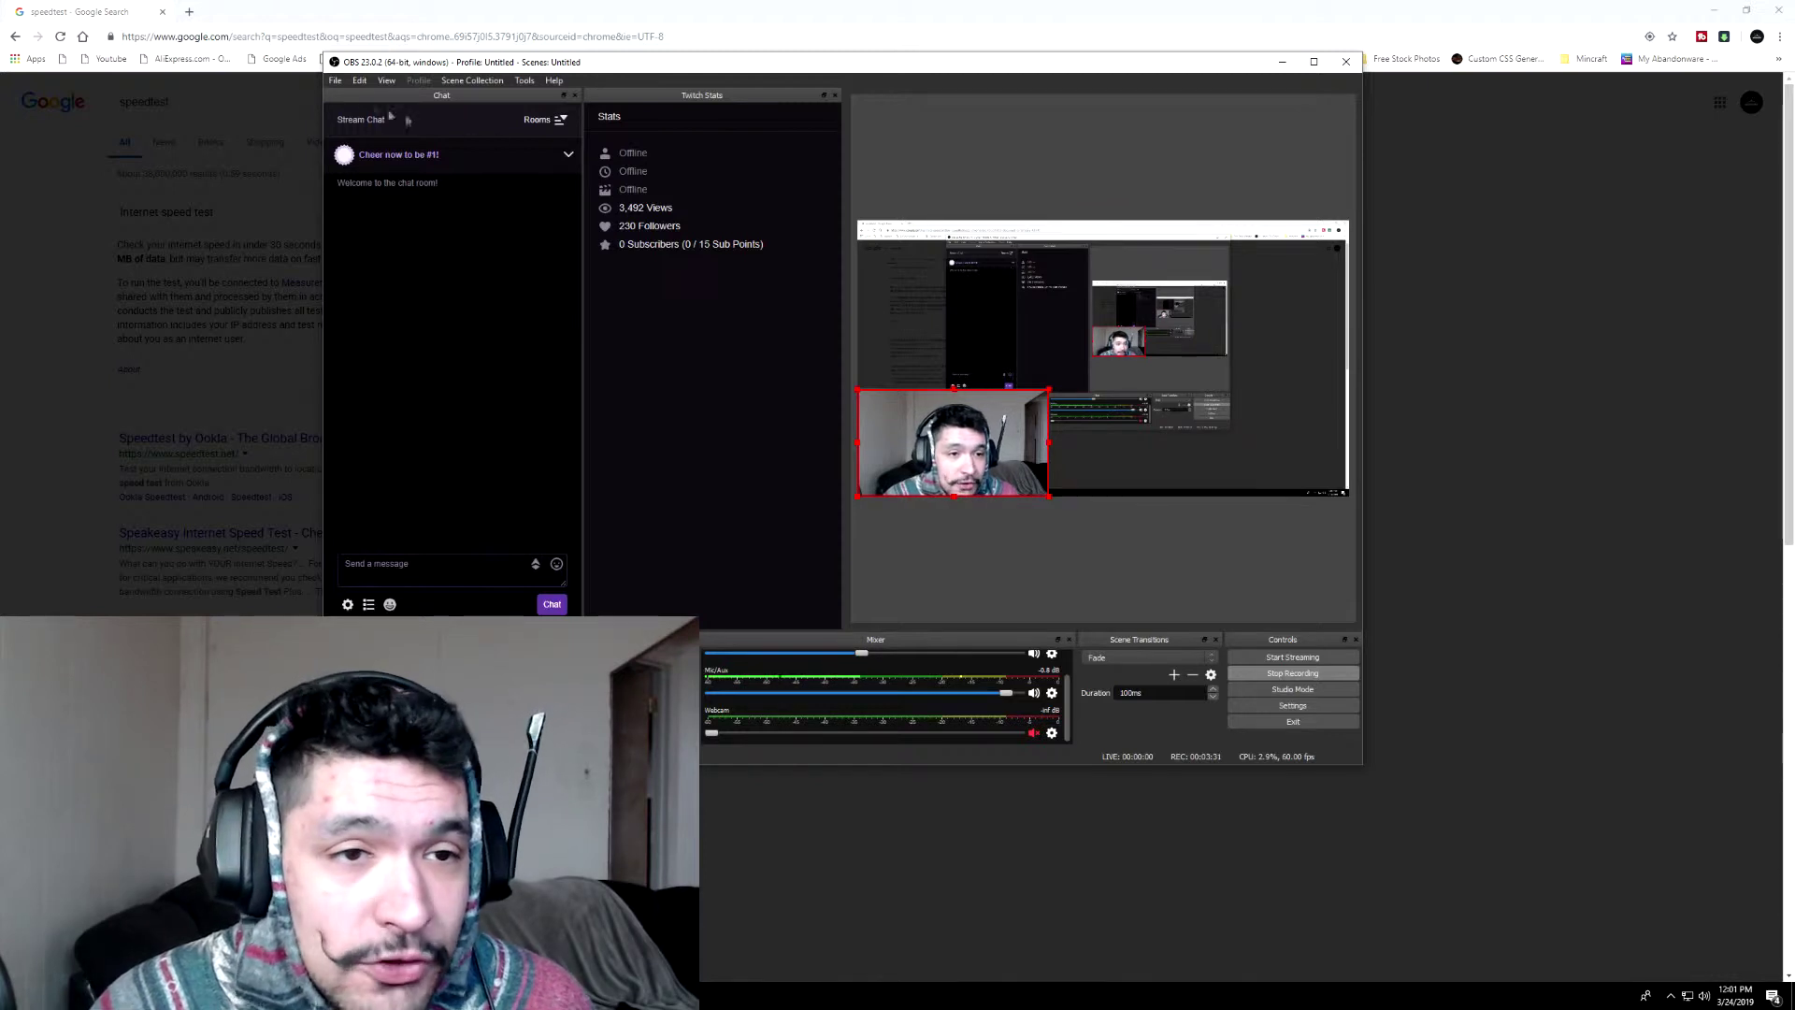
# Step: Try Mixer.com - FTL as the streaming service, switch the service back to Twitch, and save the Stream settings
pyautogui.click(335, 81)
pyautogui.click(366, 133)
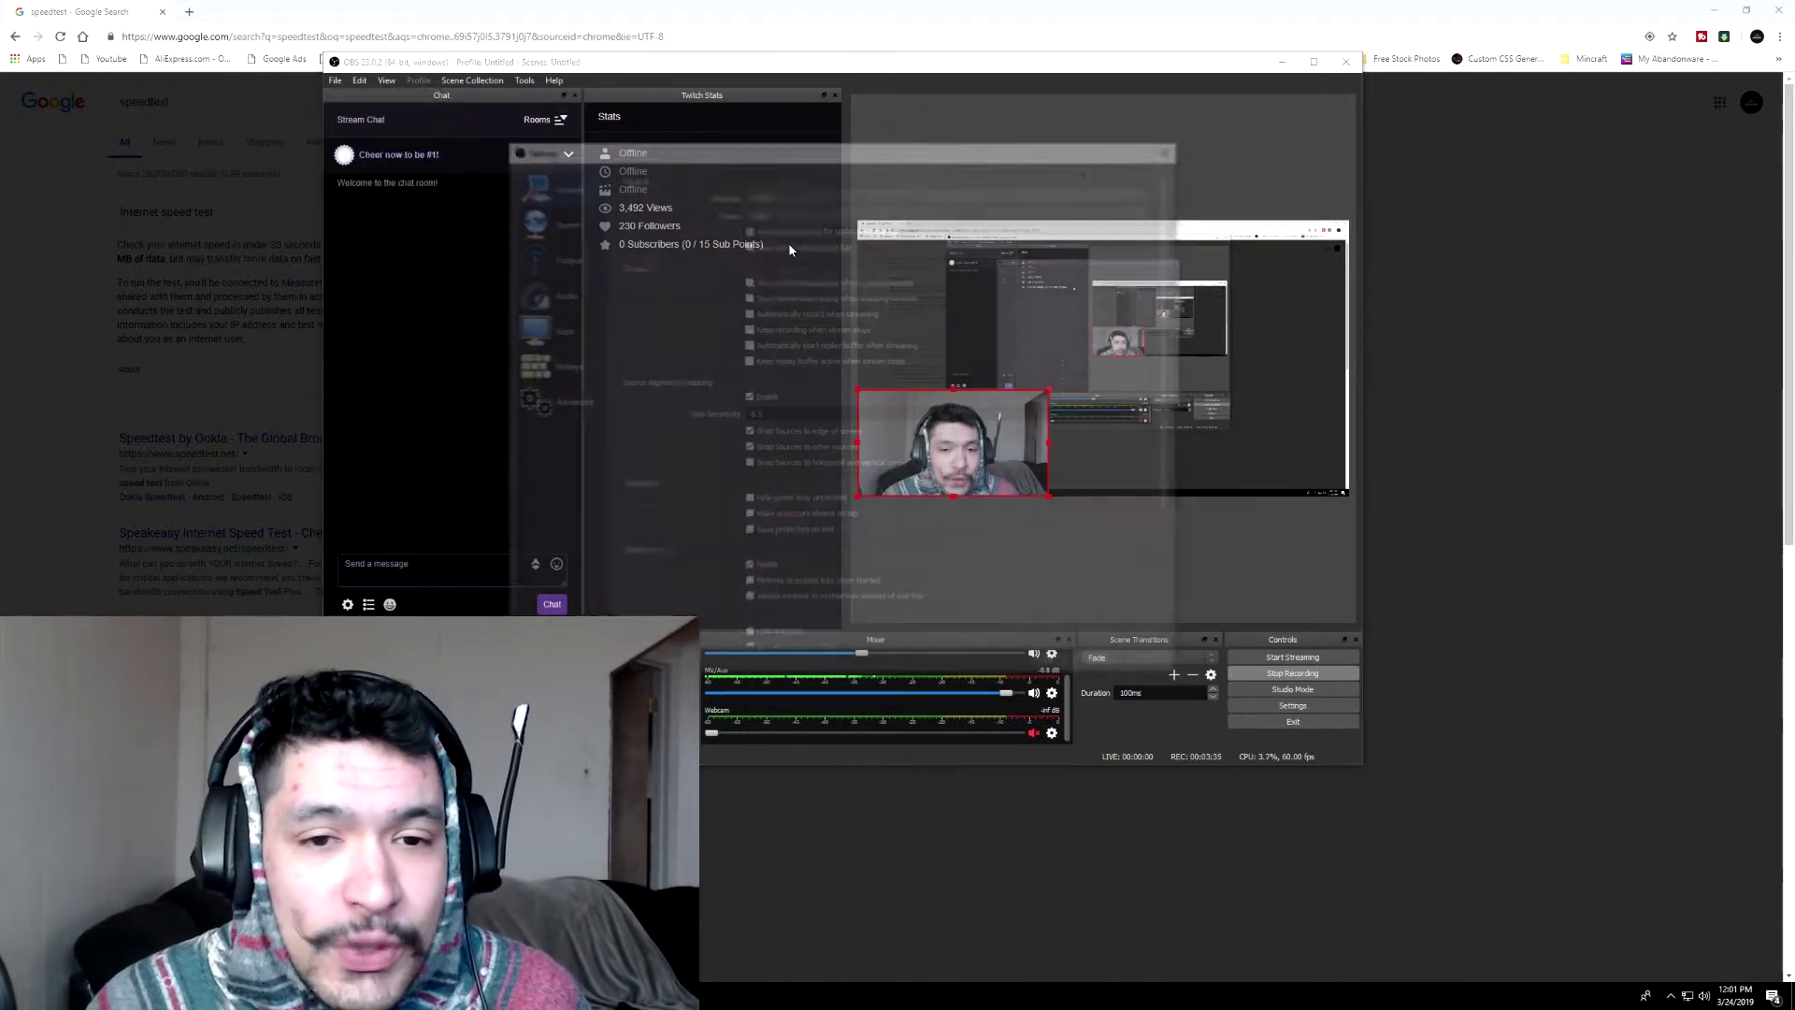
pyautogui.click(559, 220)
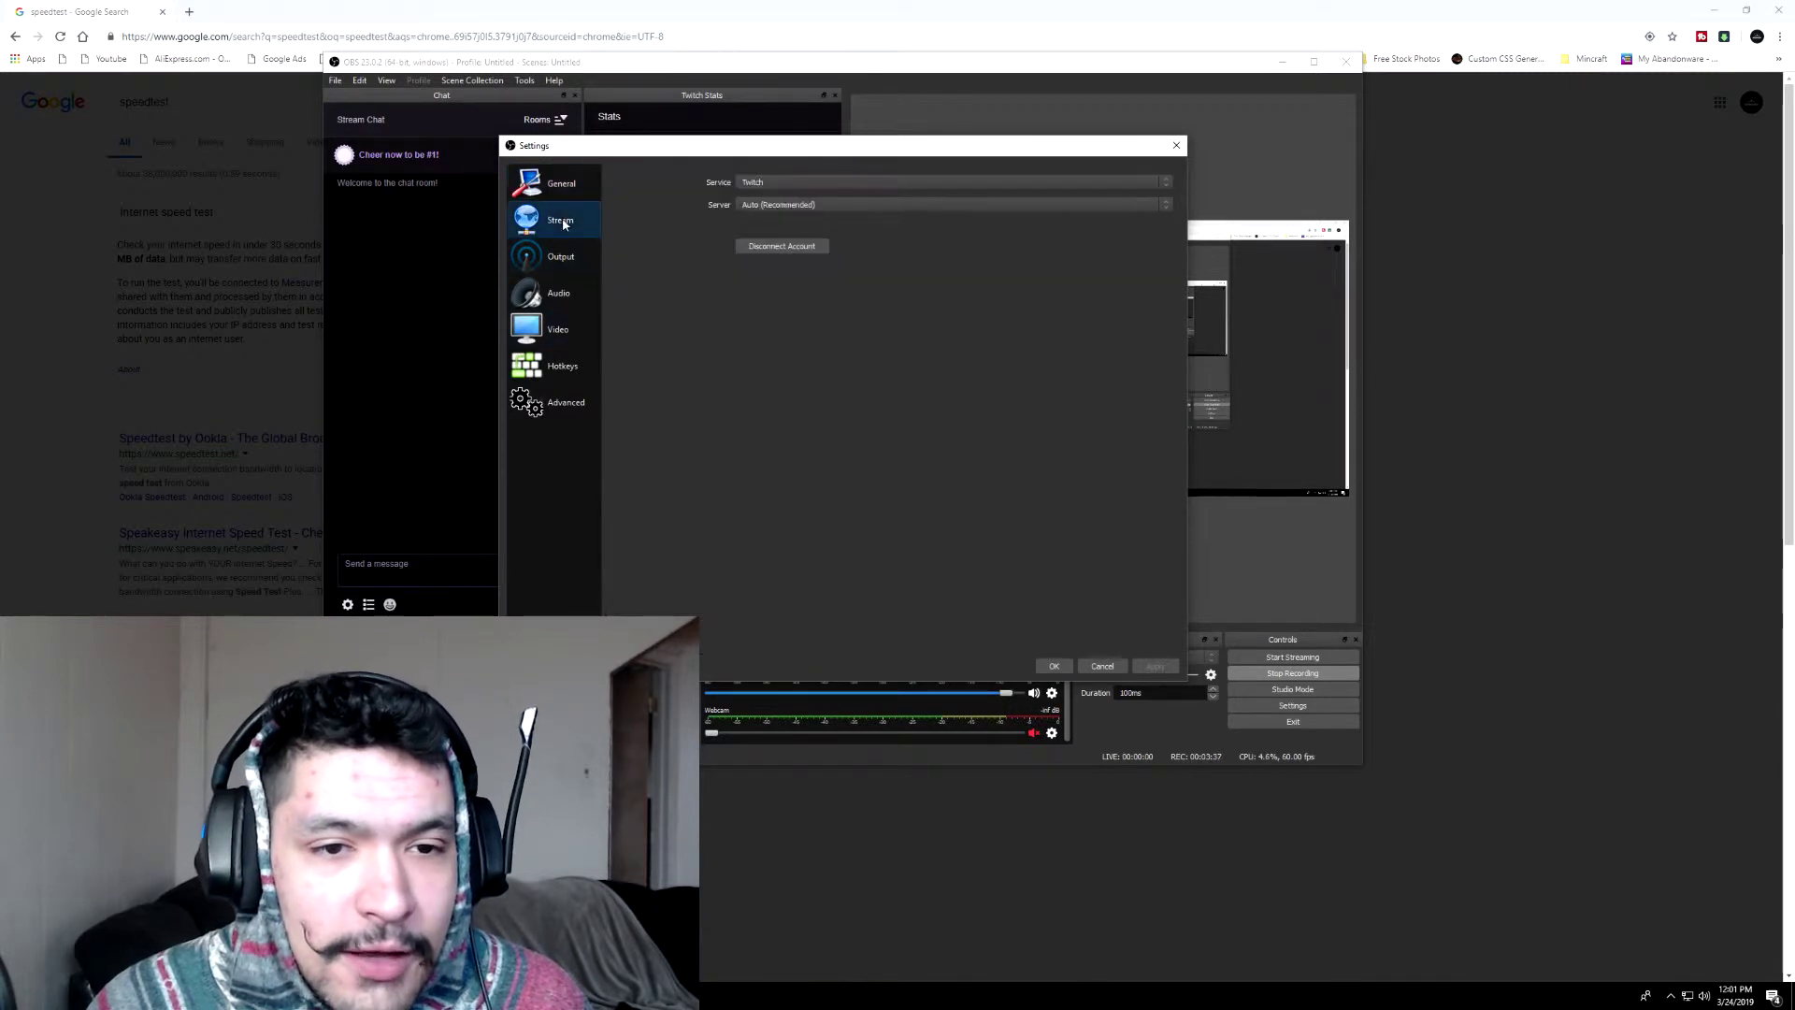
pyautogui.click(881, 187)
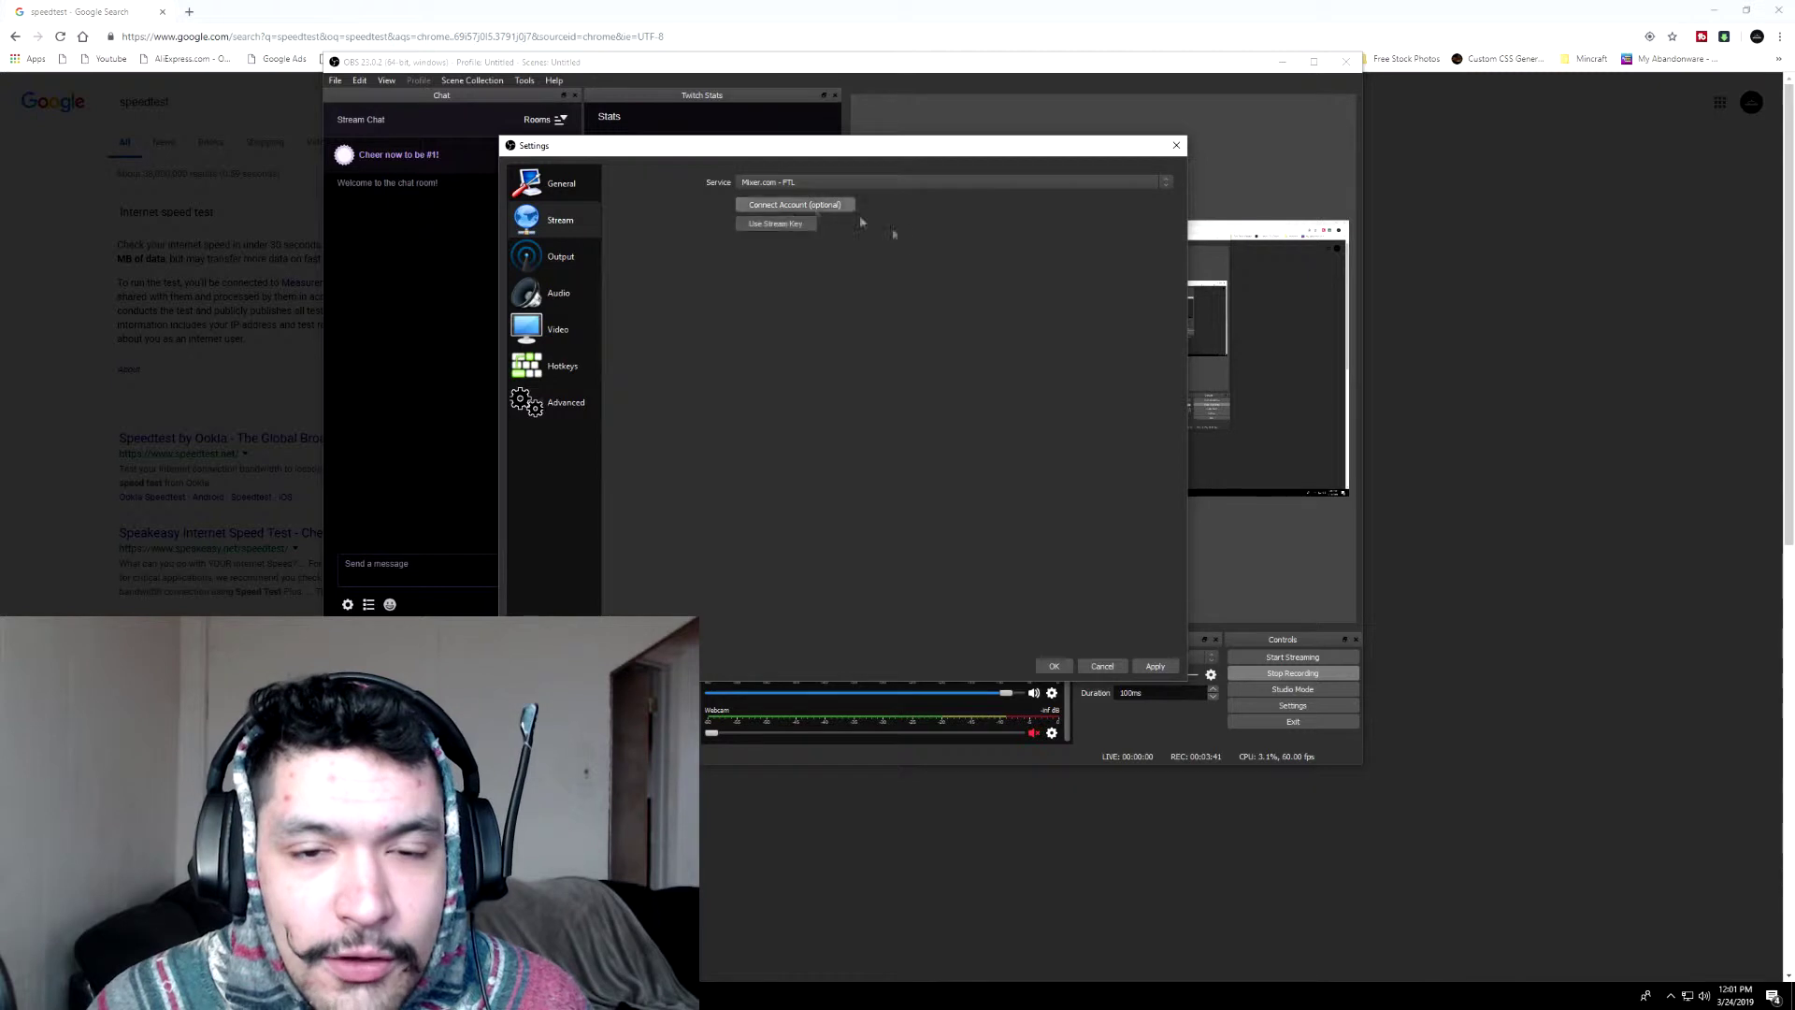
pyautogui.click(833, 182)
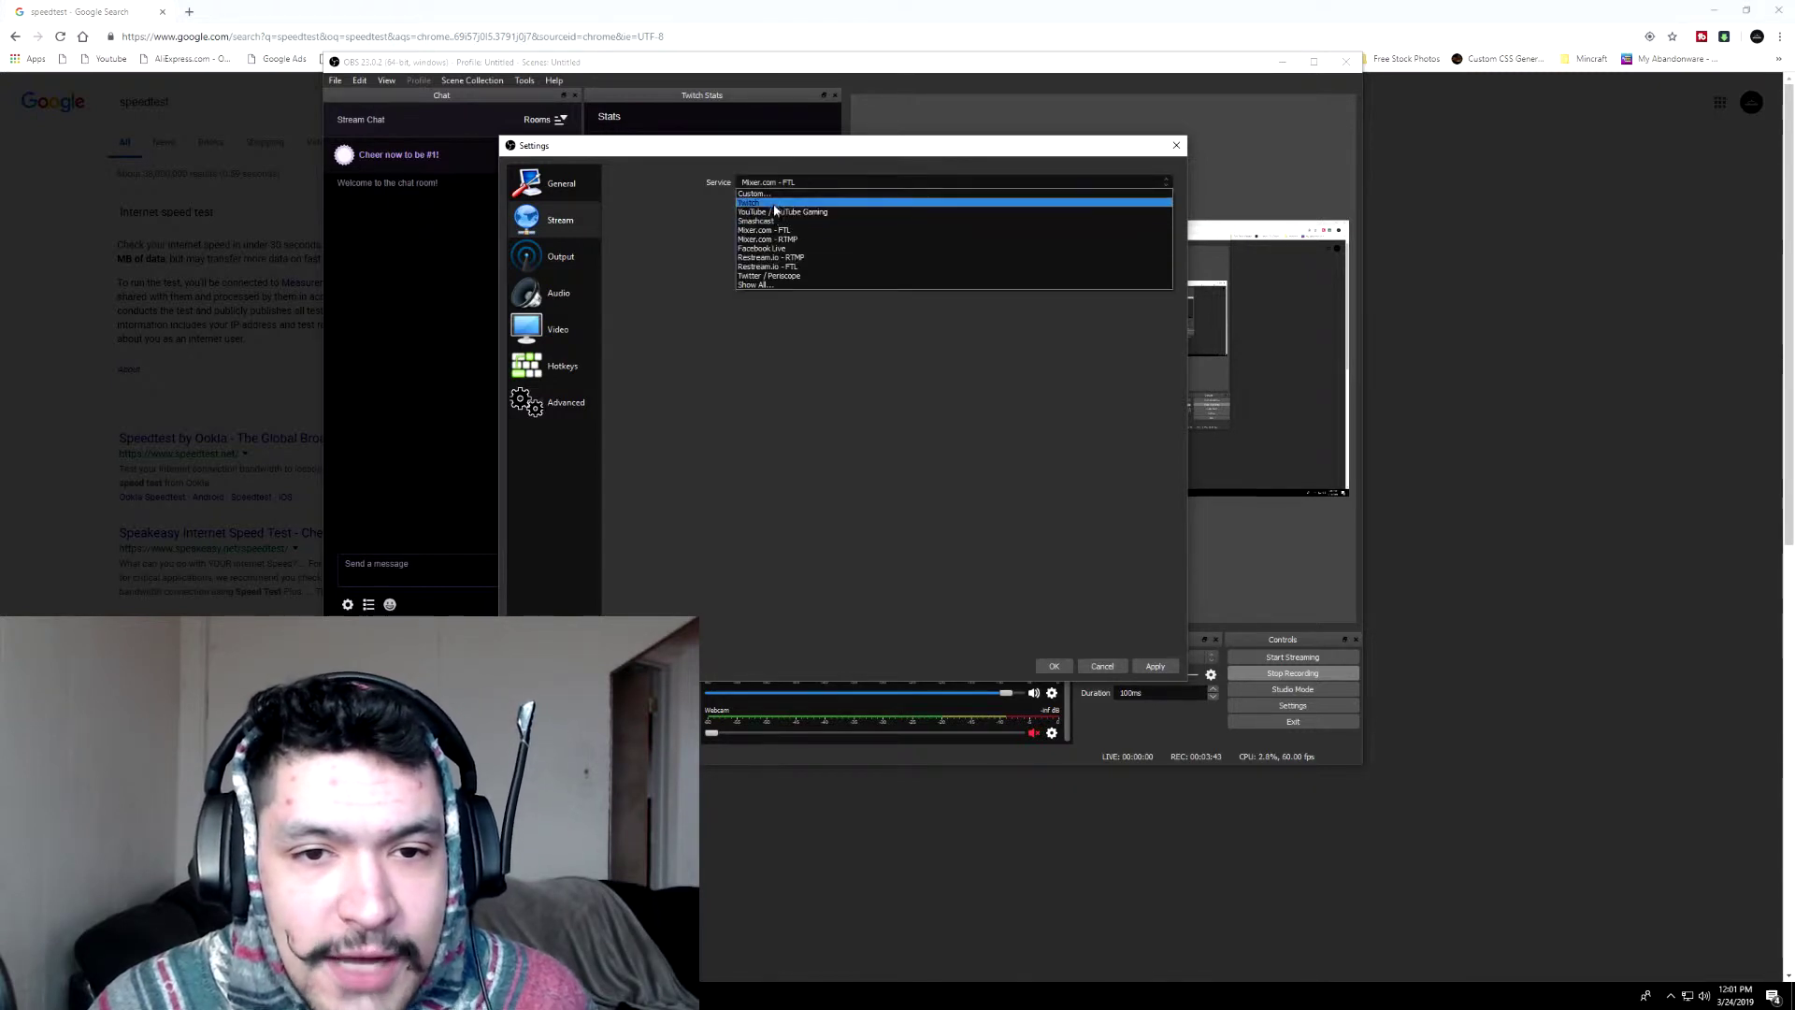
pyautogui.click(774, 202)
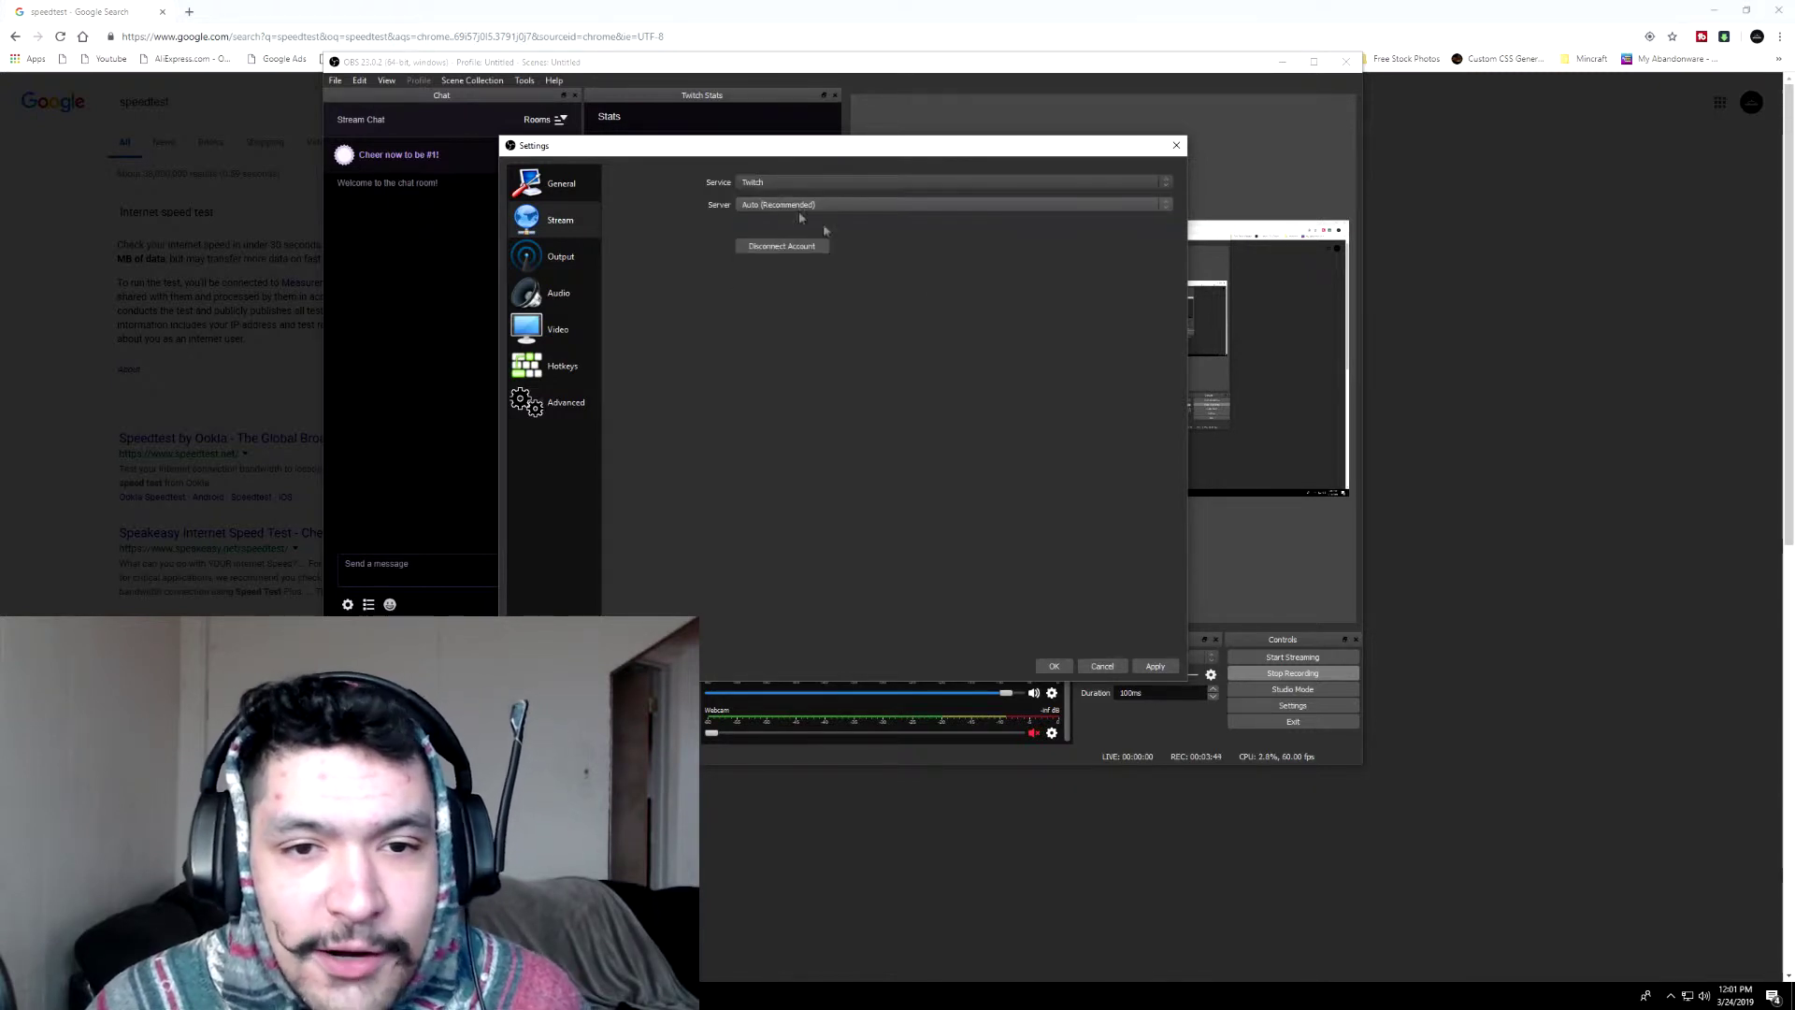
pyautogui.click(1051, 666)
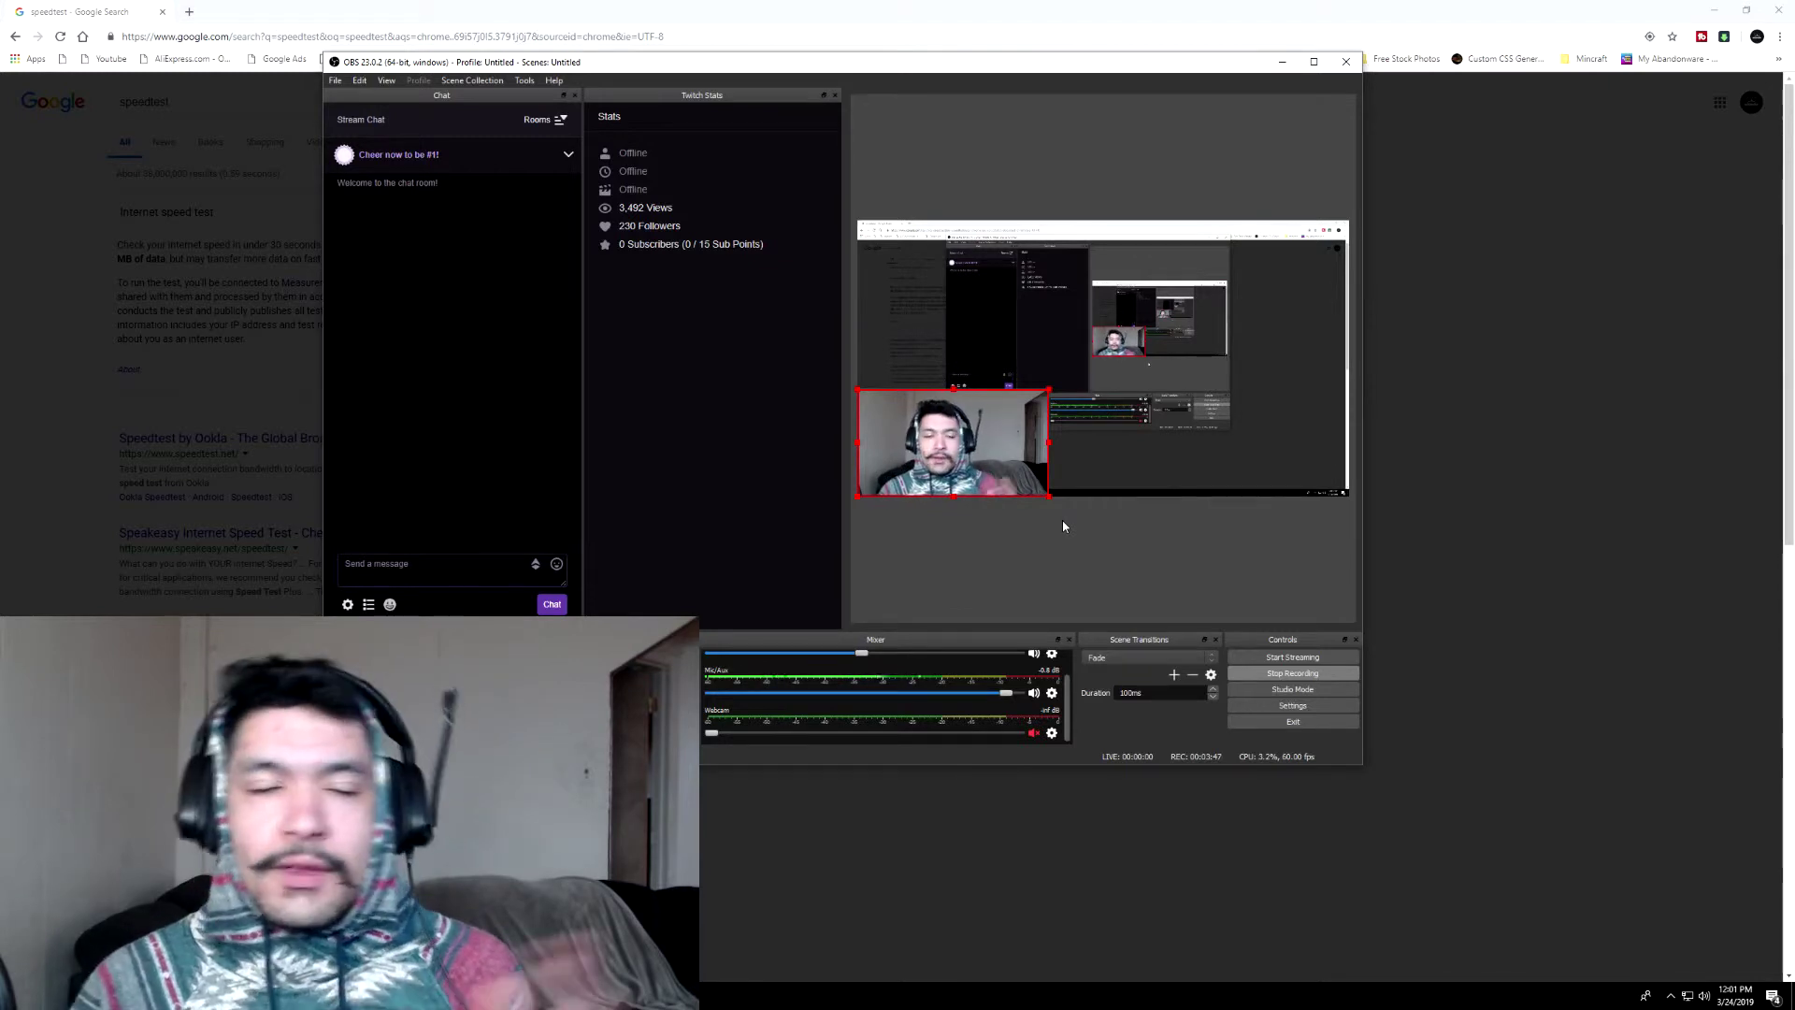